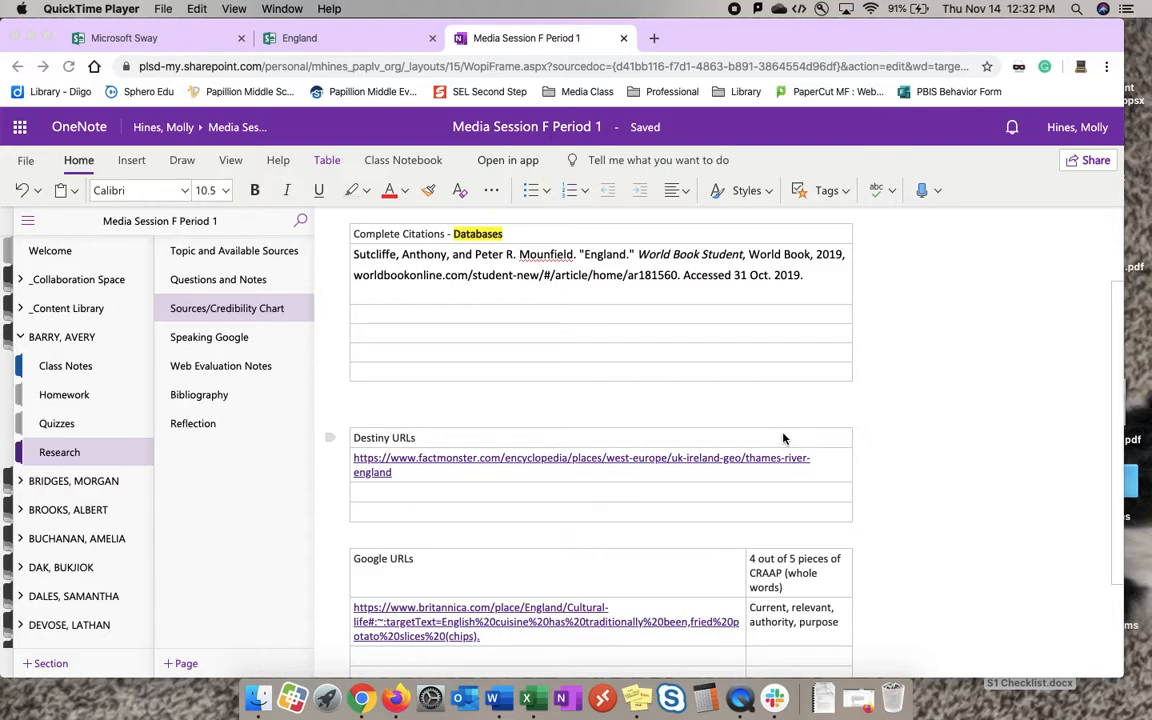
Review the Part 1 citation instructions on the Bibliography page of the OneNote notebook.
scroll(784, 438, "down", 1)
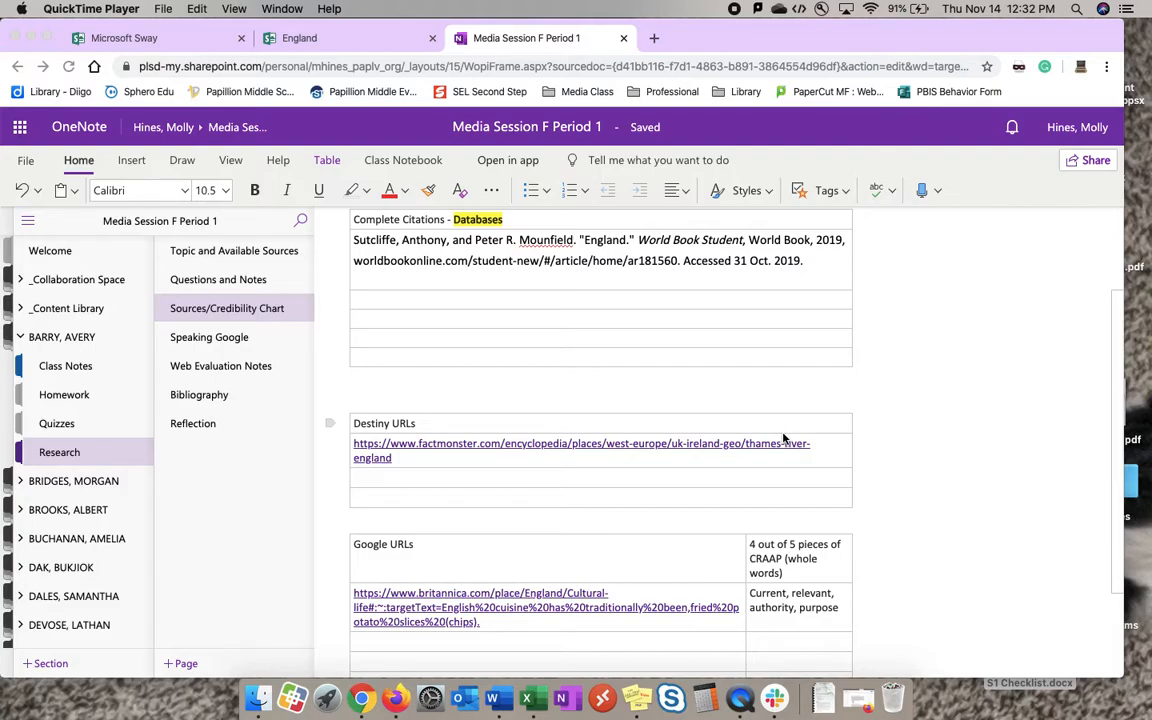
key("ctrl+Right")
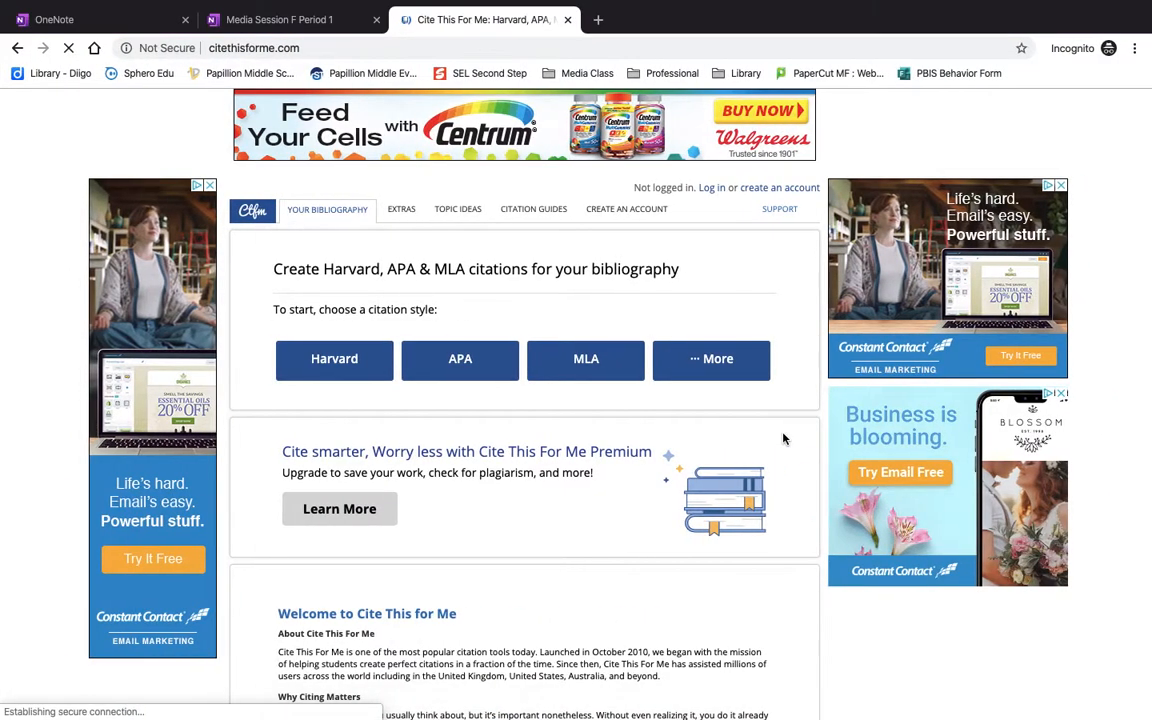
left_click(302, 20)
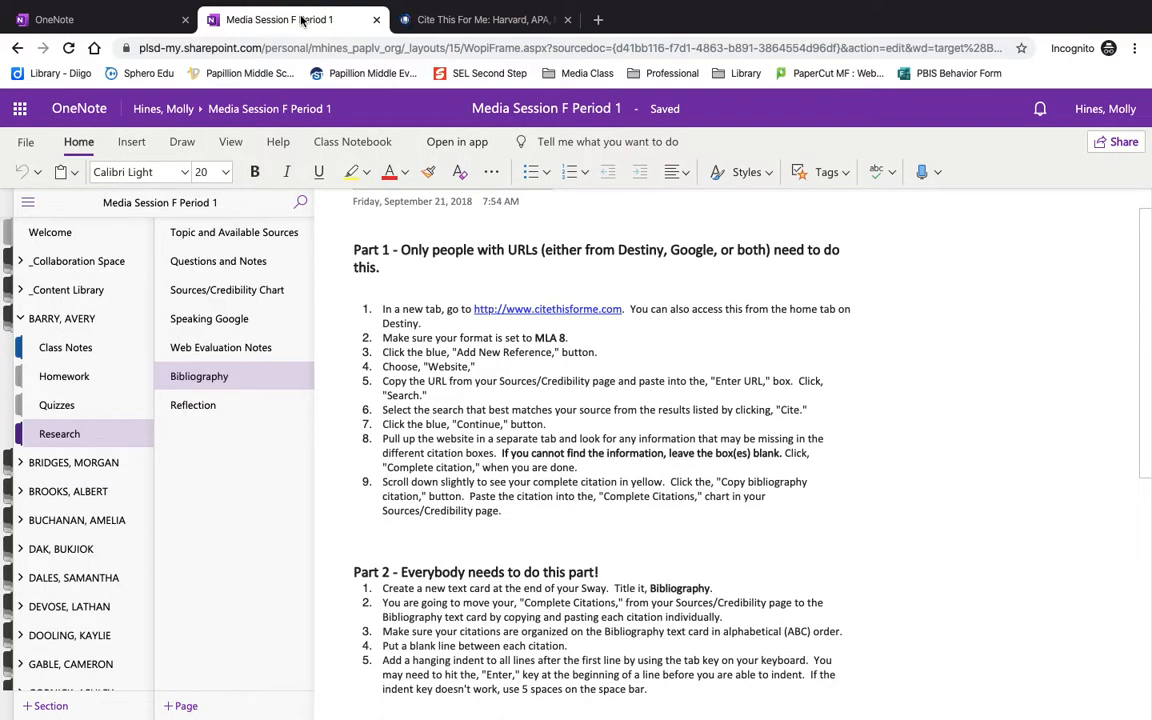
scroll(470, 308, "down", 1)
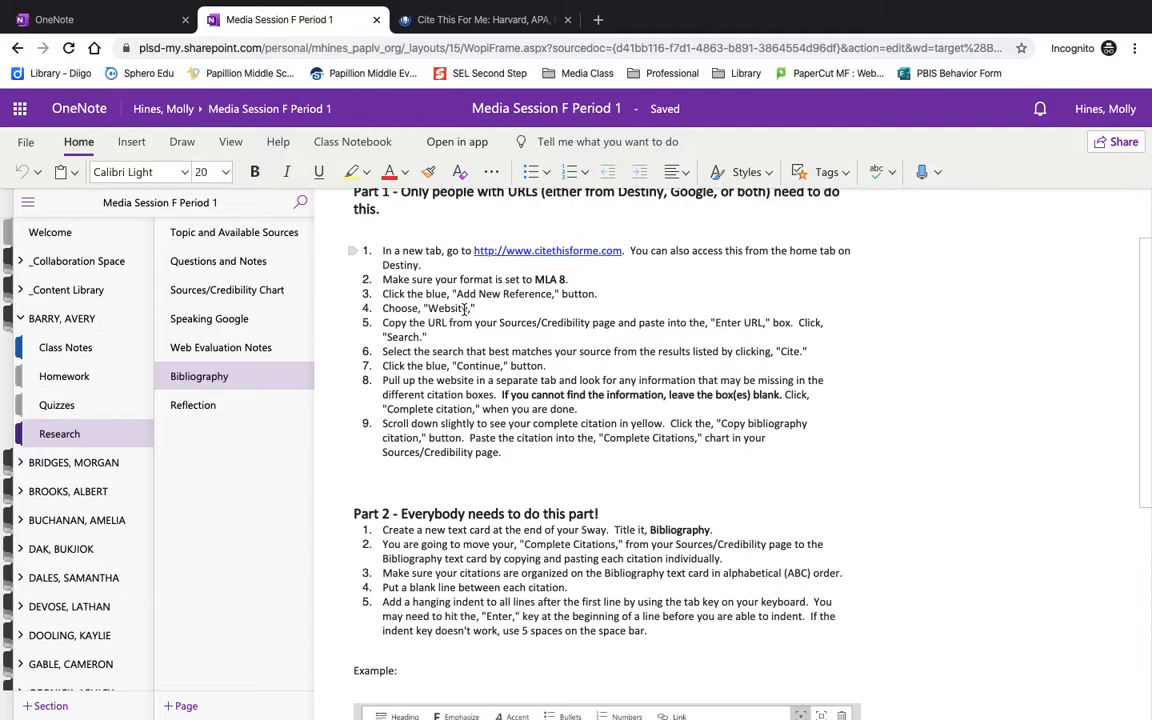
scroll(466, 308, "up", 1)
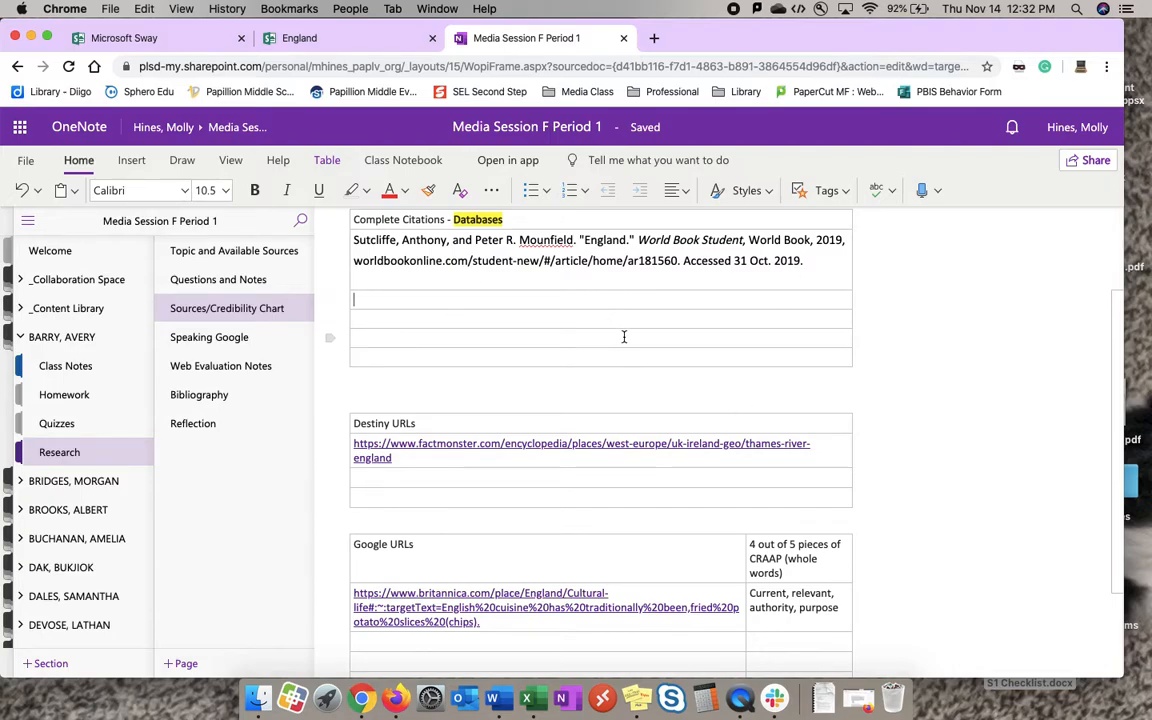
Examine the Complete Citations, Destiny URLs and Google URLs tables on the Sources/Credibility Chart page.
scroll(622, 337, "down", 5)
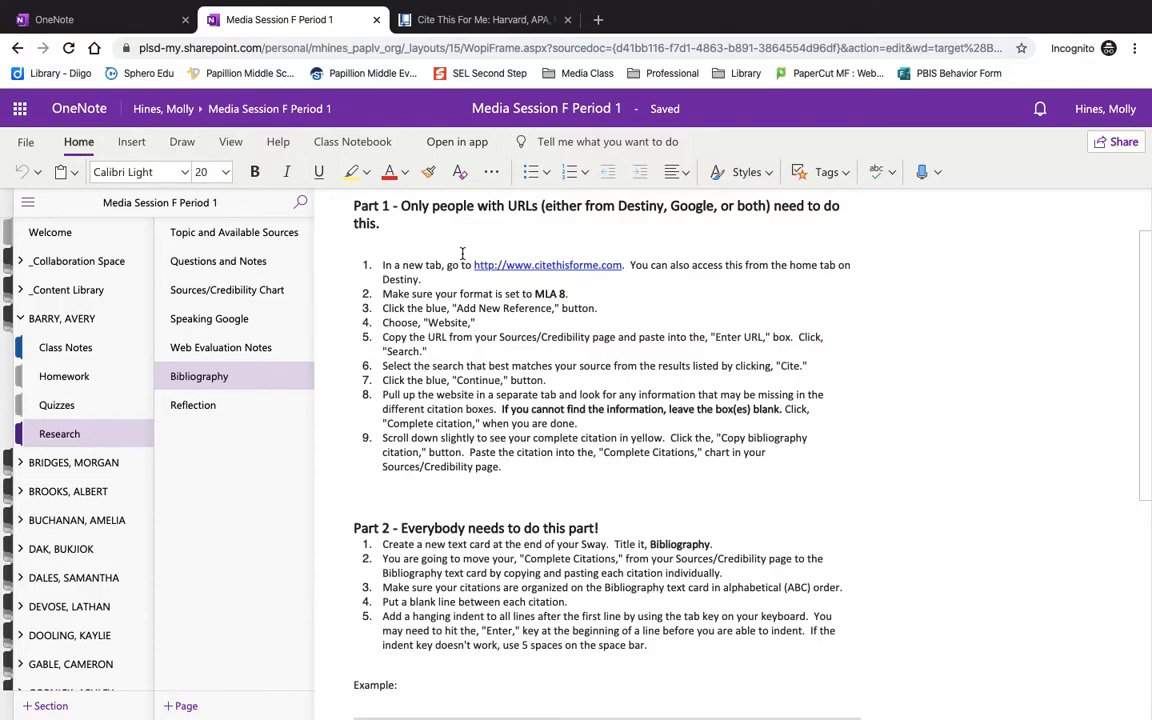
key("ctrl+Left")
scroll(437, 288, "up", 2)
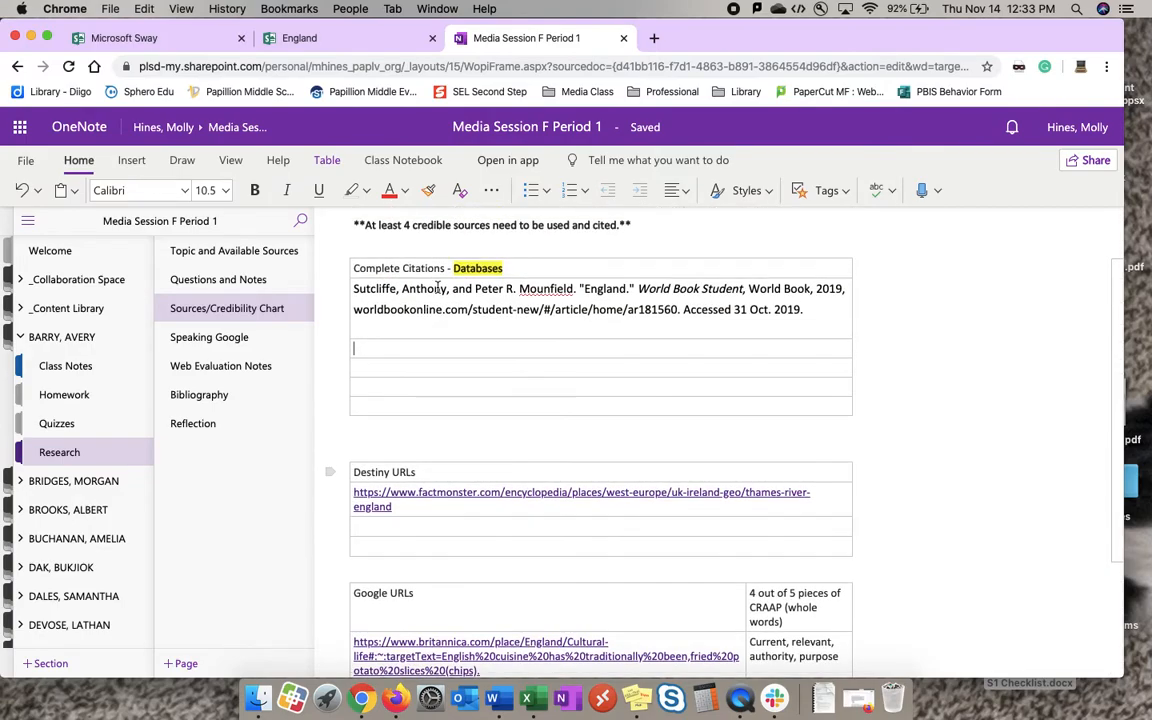
scroll(437, 288, "up", 1)
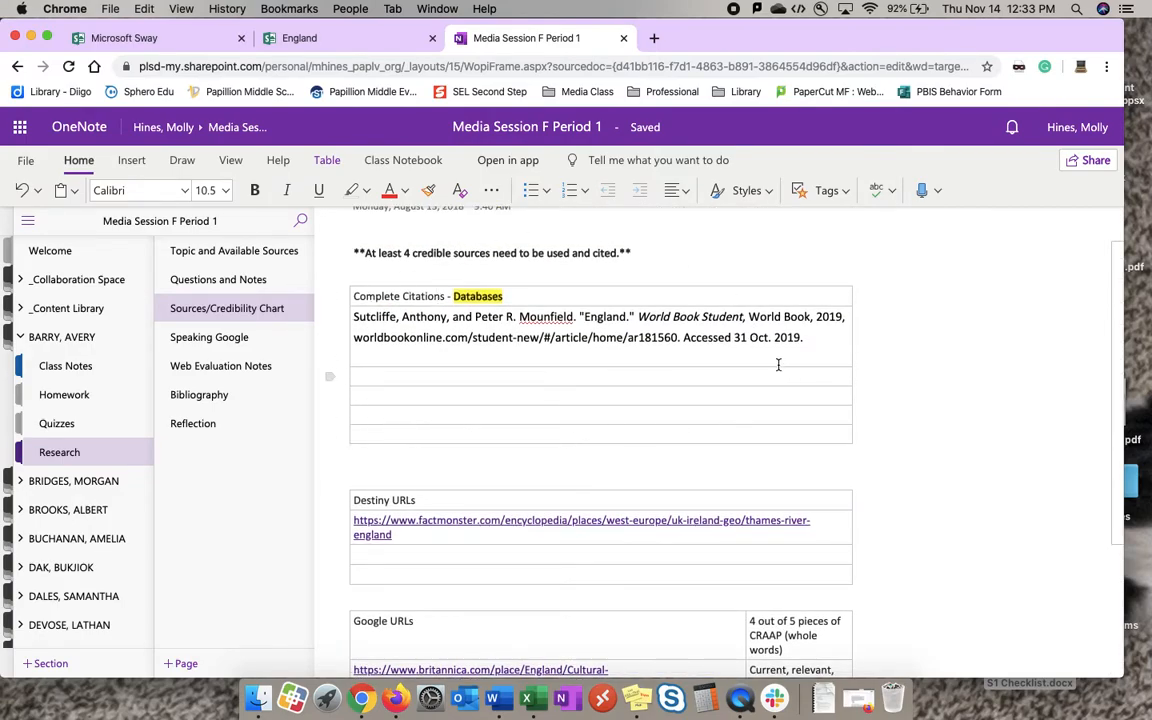
left_click(484, 391)
scroll(484, 391, "down", 1)
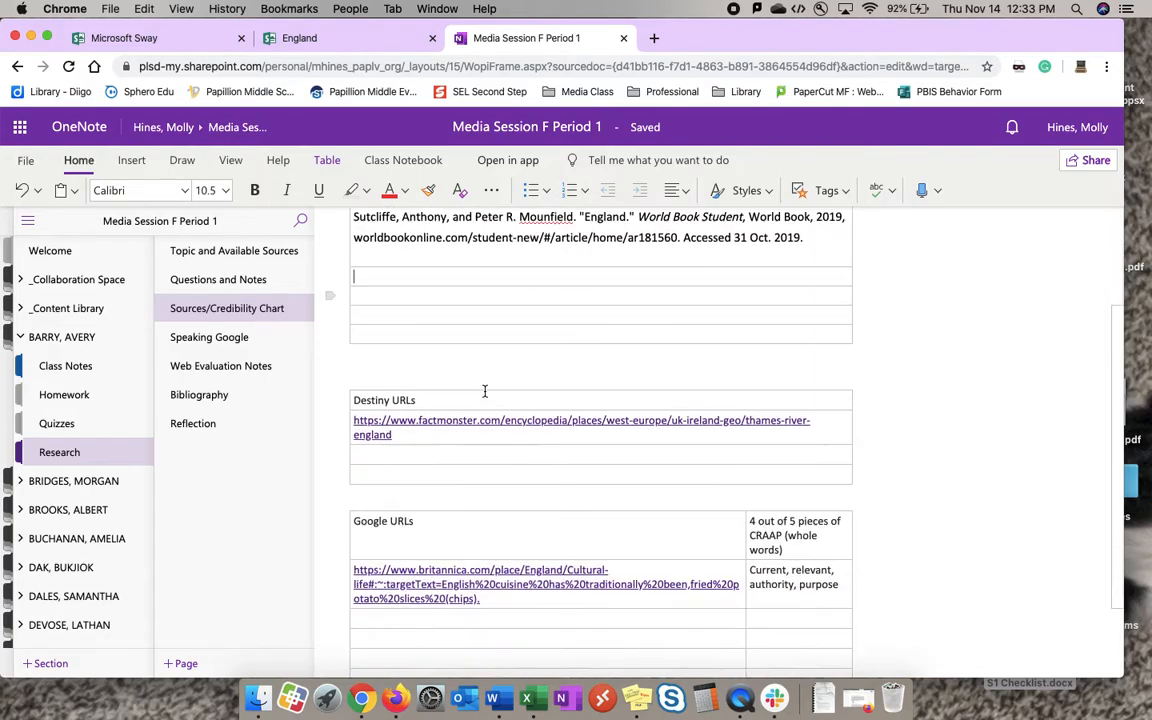
scroll(484, 391, "down", 2)
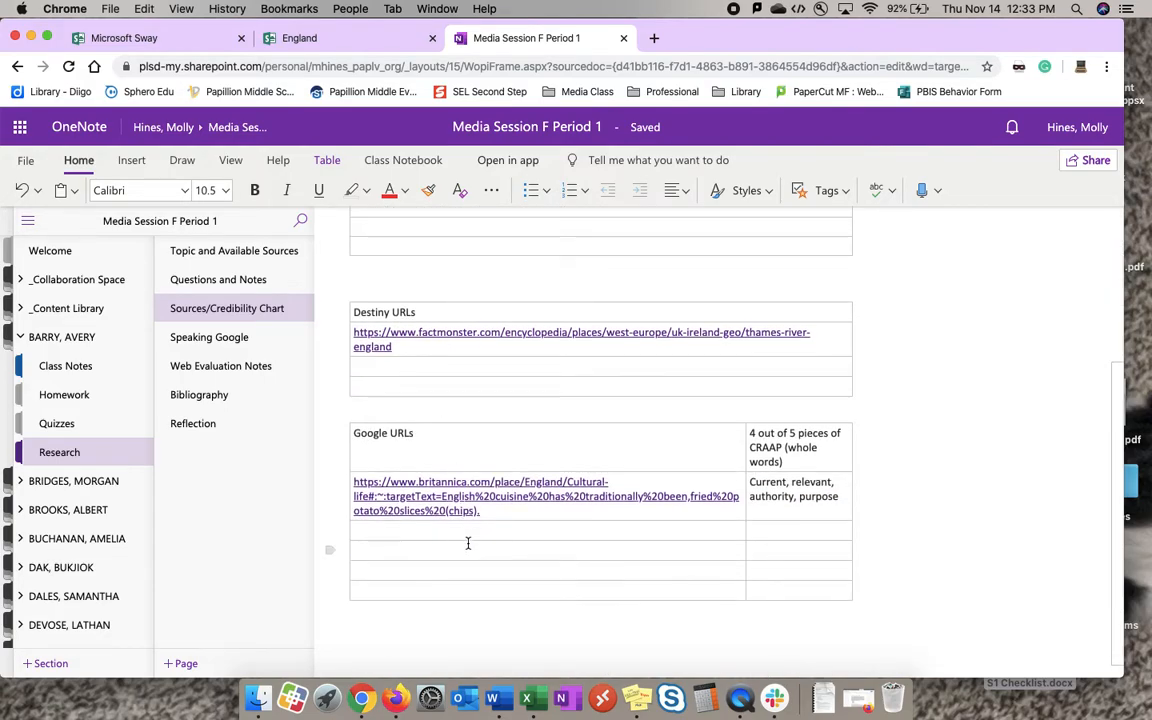
scroll(467, 543, "up", 4)
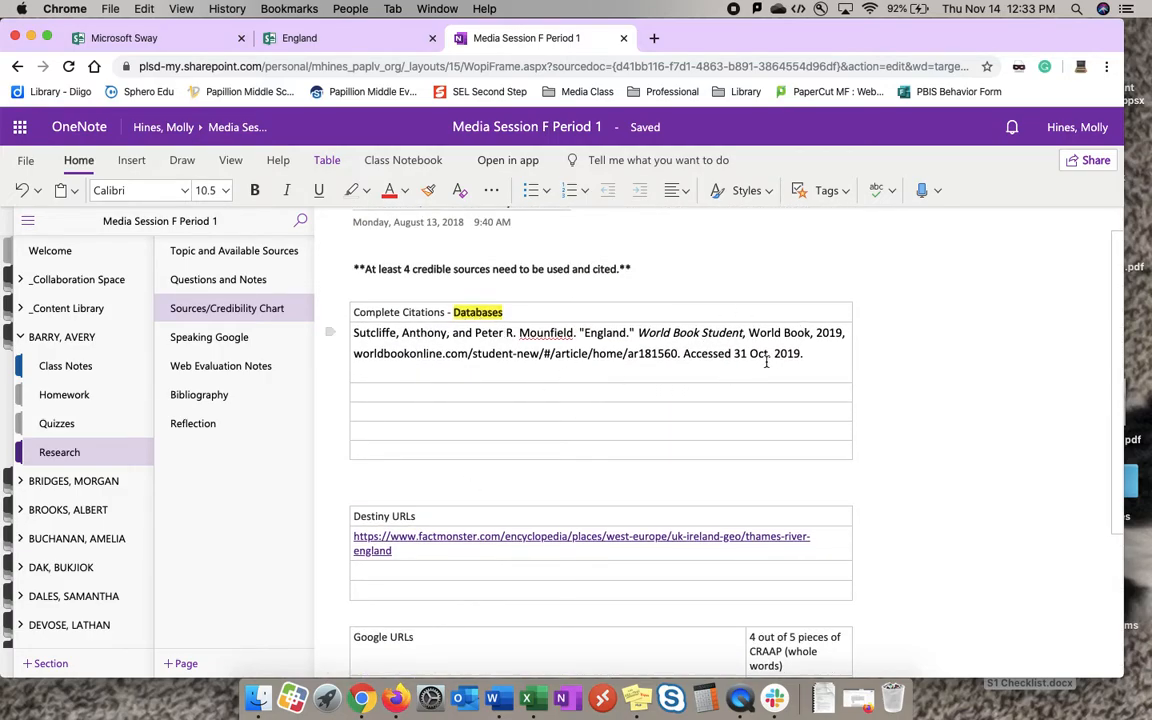
Switch to Cite This For Me and start an MLA citation with Website as the source type.
key("ctrl+Right")
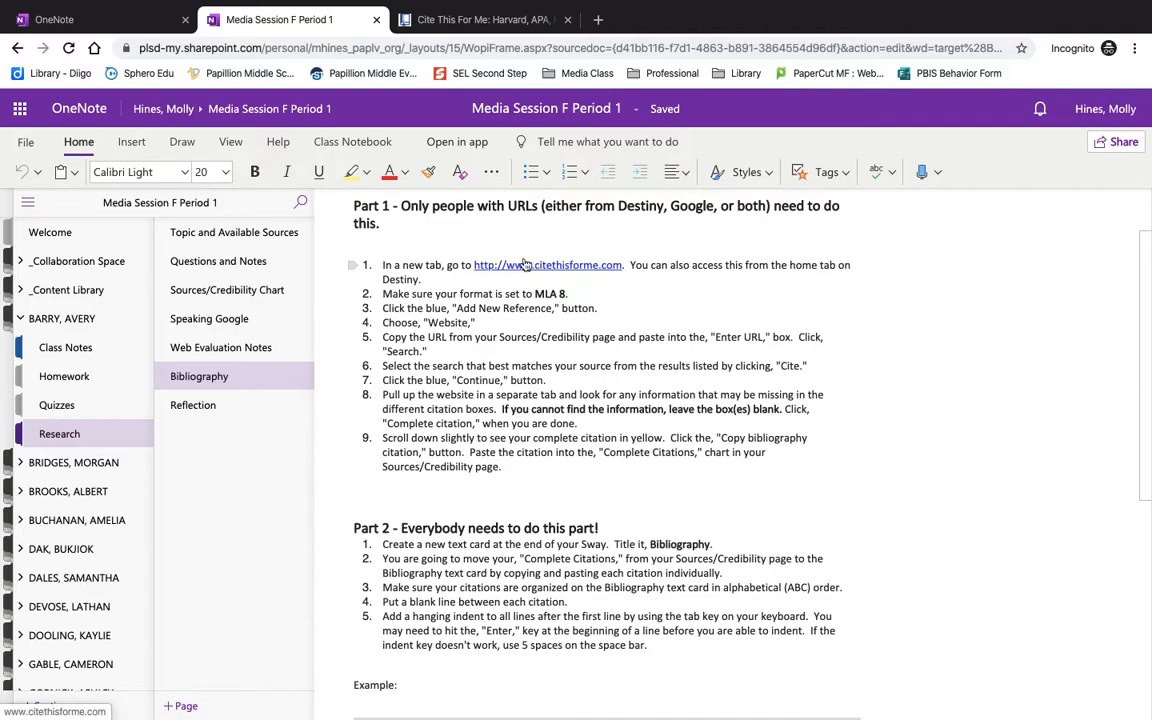
left_click(519, 20)
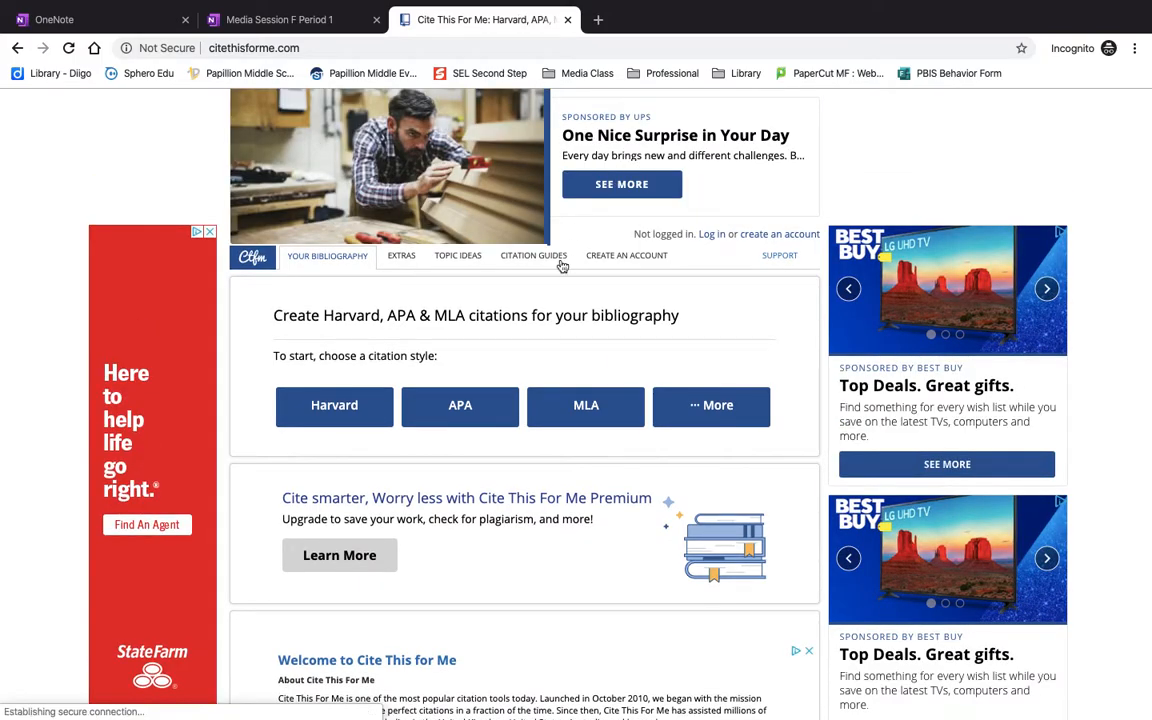
left_click(578, 408)
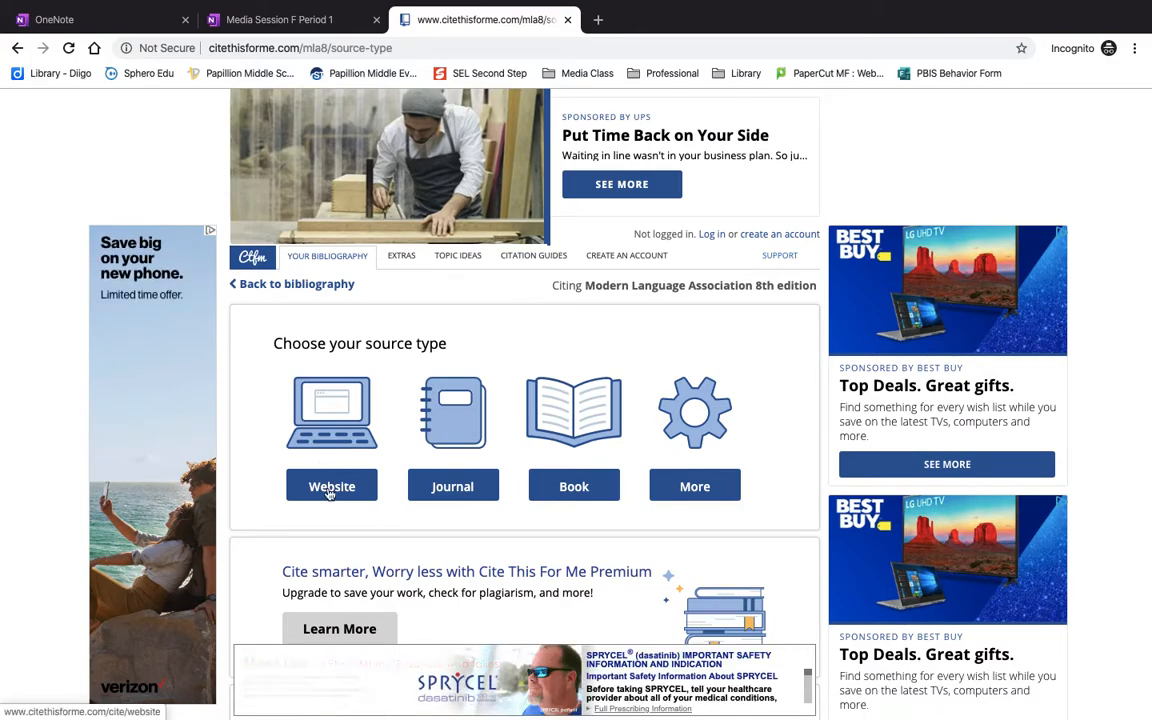
left_click(330, 490)
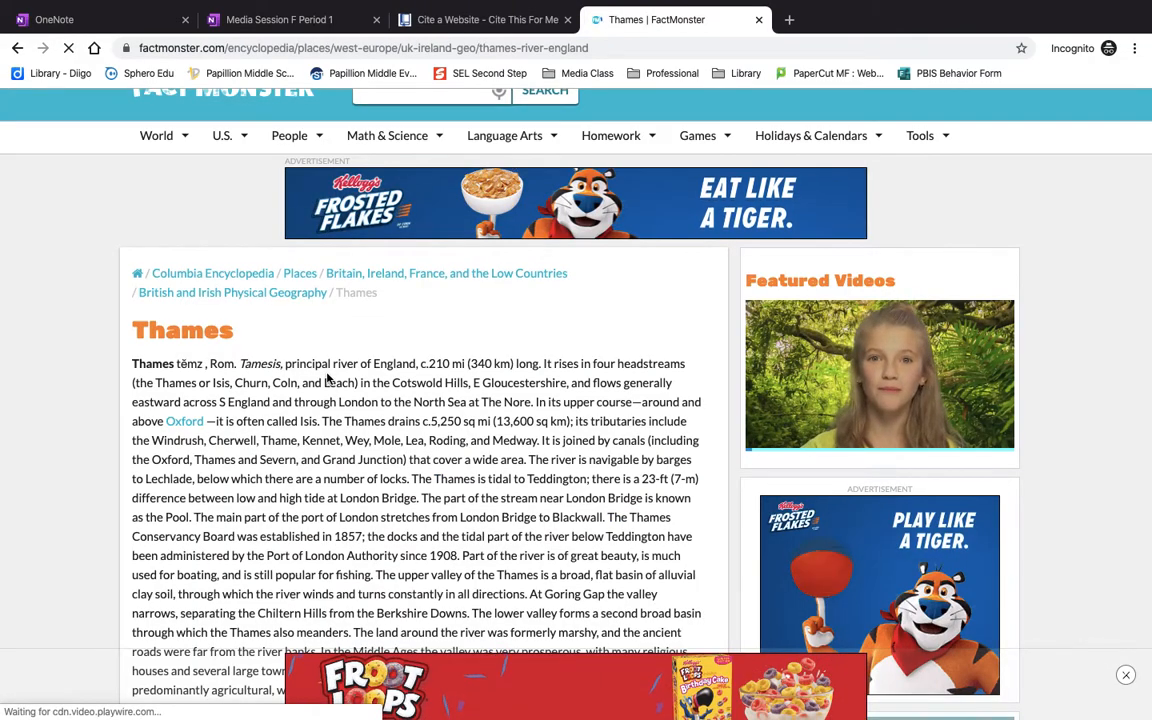
Read through the FactMonster Thames article for citation details and return to Cite This For Me.
scroll(355, 458, "down", 3)
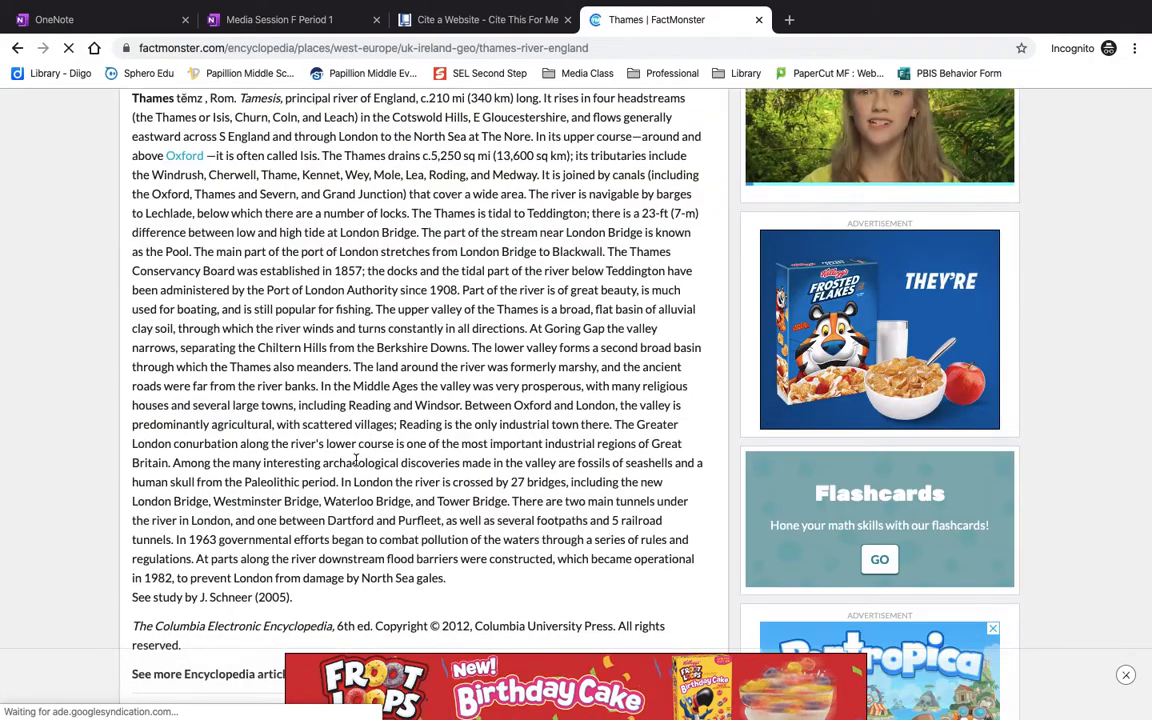
scroll(355, 458, "down", 2)
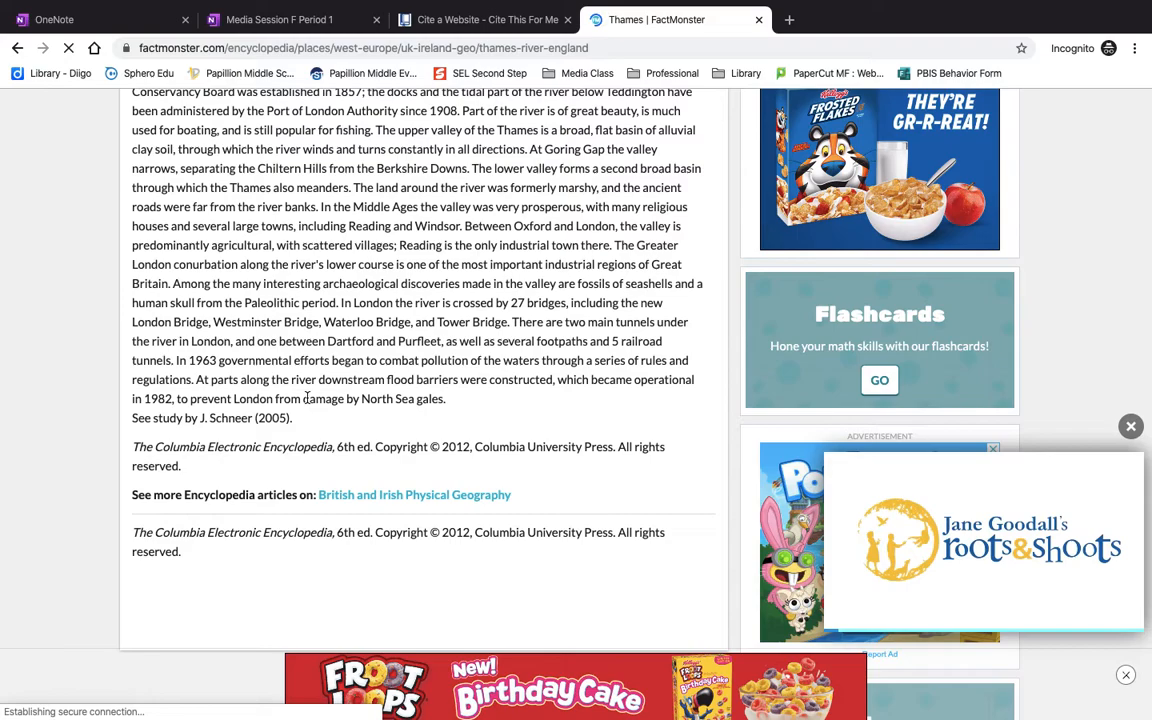
key("ctrl+shift+Tab")
Copy the bibliography citation of the Thames | Factmonster reference and permanently dismiss the Premium offer.
scroll(635, 429, "down", 2)
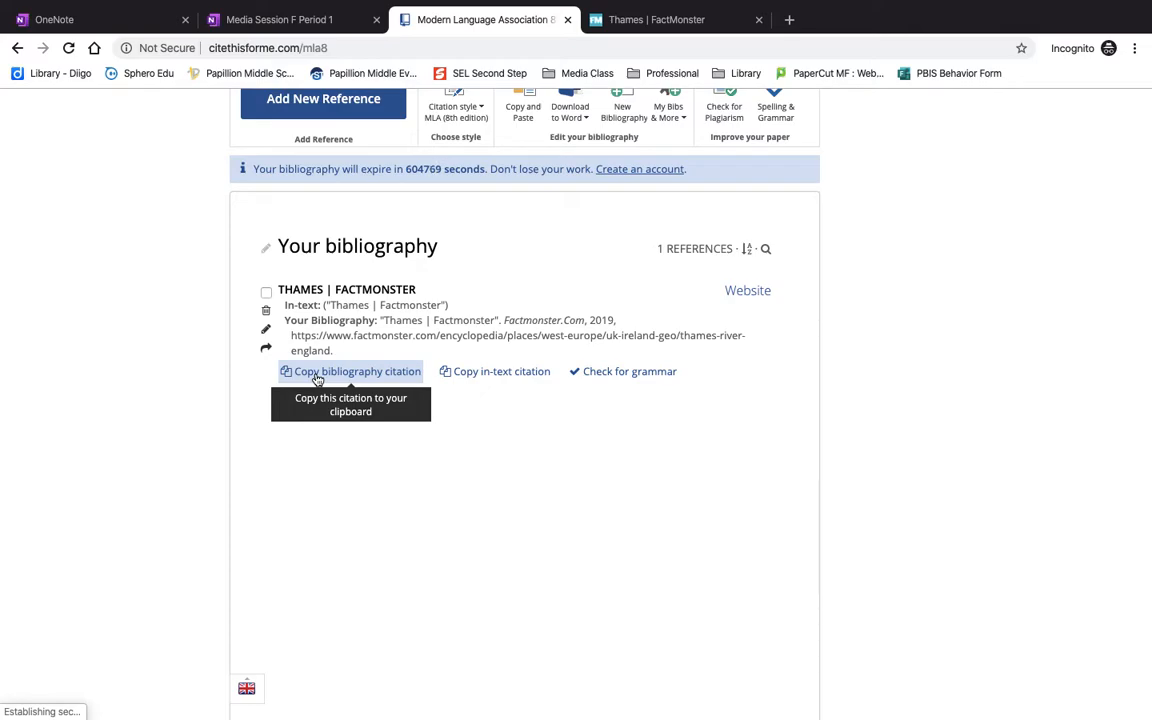
left_click(317, 375)
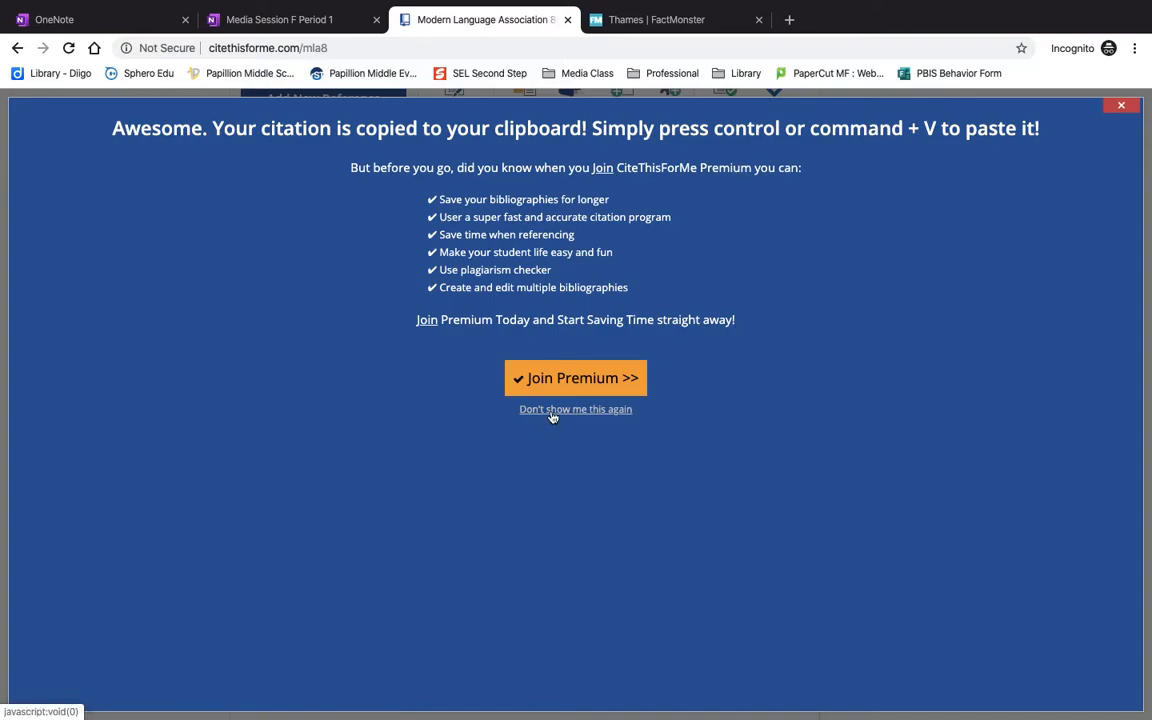
left_click(551, 410)
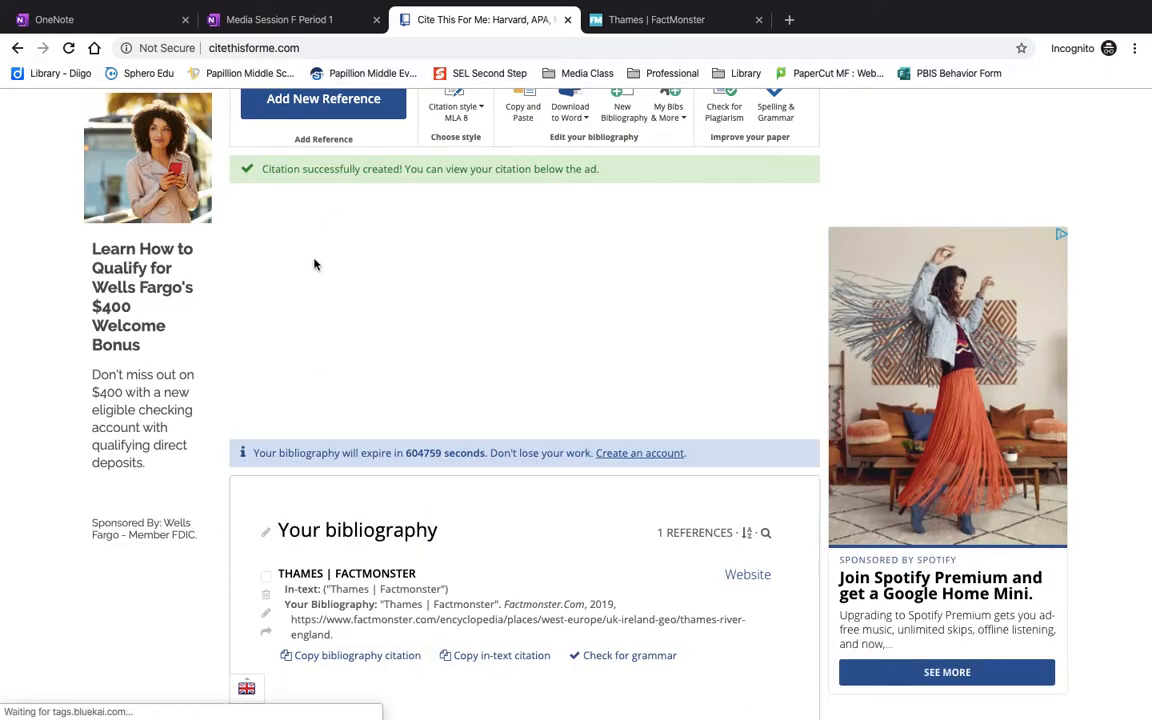
Paste the Factmonster citation into the first empty row of the Complete Citations table in OneNote's Sources/Credibility Chart.
key("ctrl+Left")
scroll(416, 405, "up", 3)
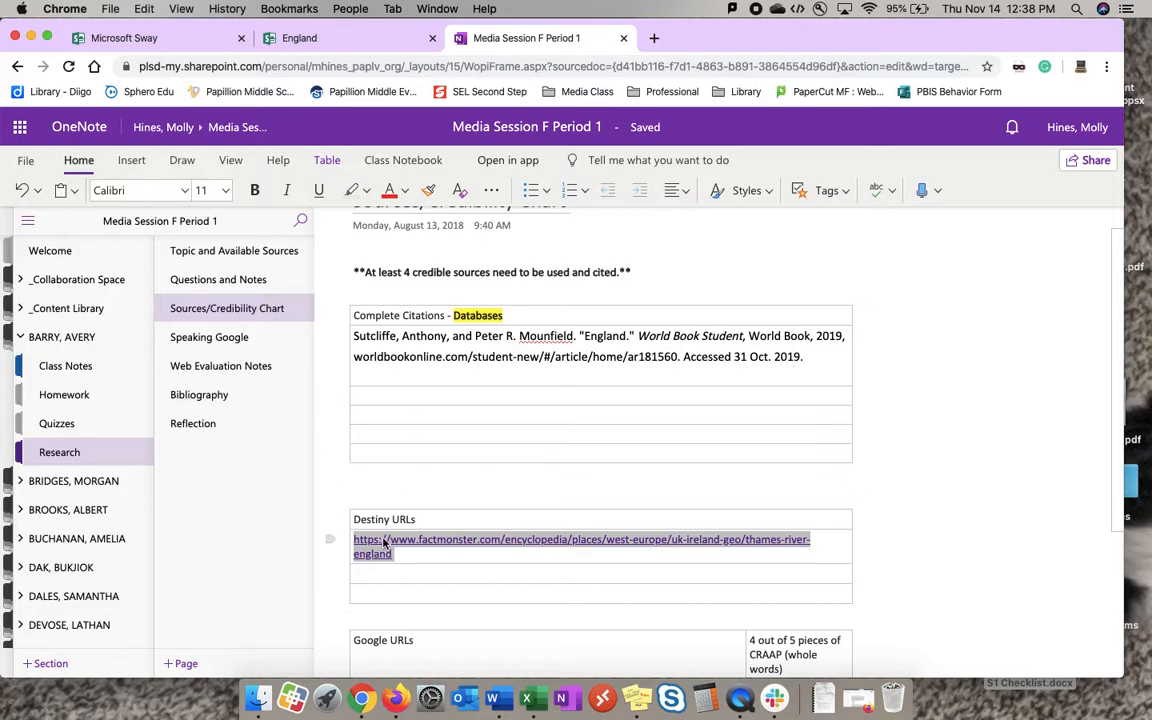
left_click(389, 397)
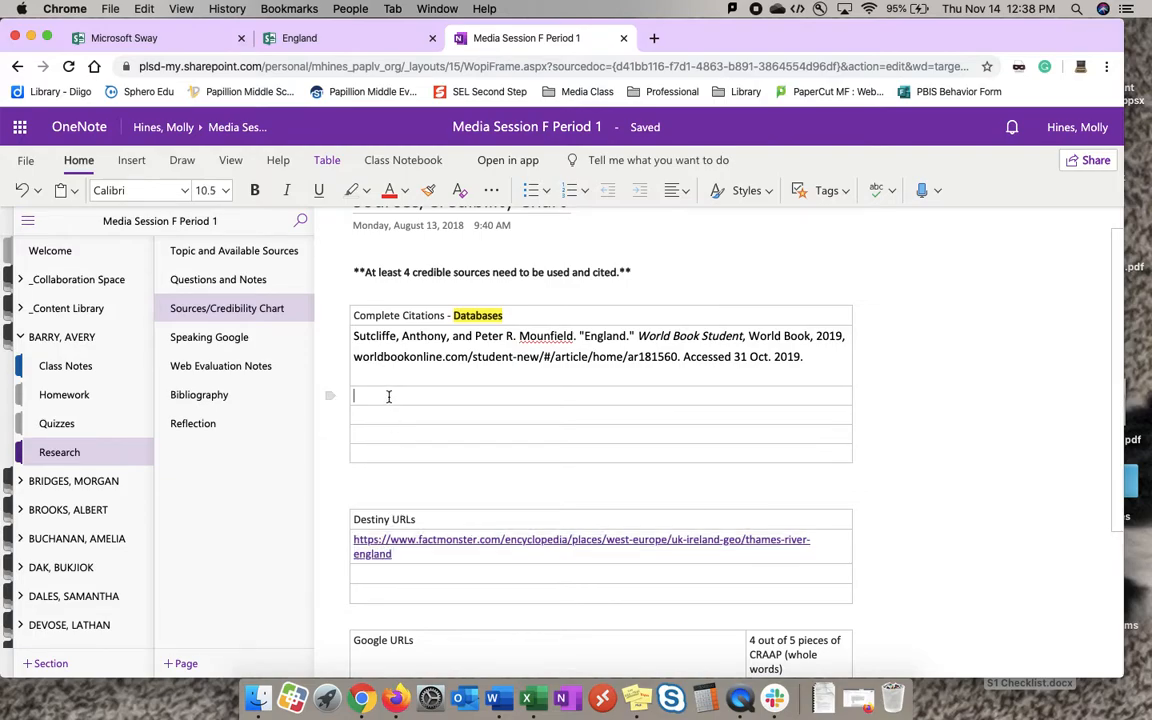
key("super+v")
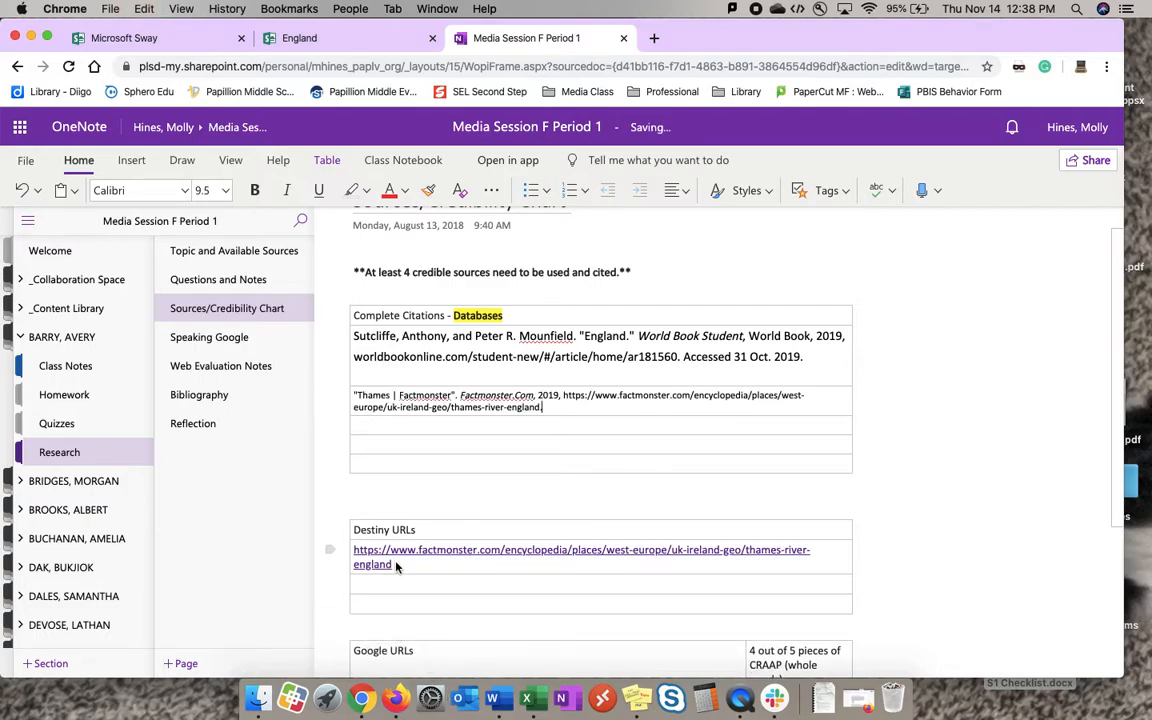
Highlight the factmonster.com URL in the Destiny URLs table in yellow.
left_click_drag(391, 566, 357, 558)
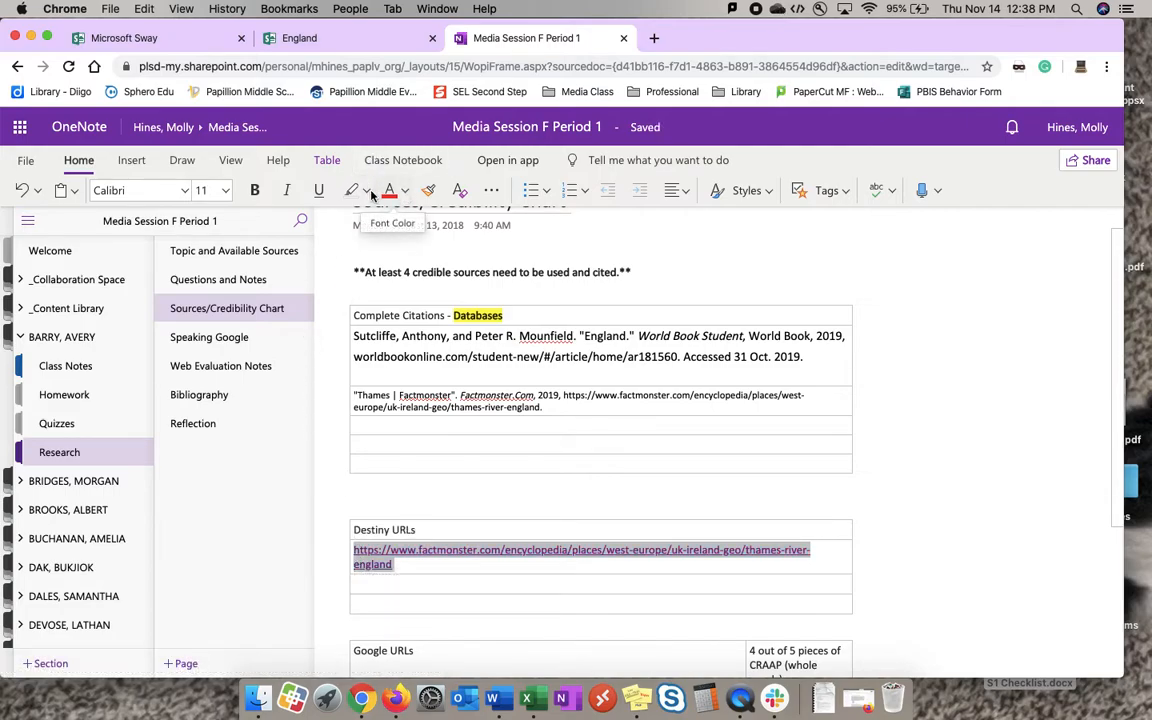
left_click(366, 191)
left_click(351, 226)
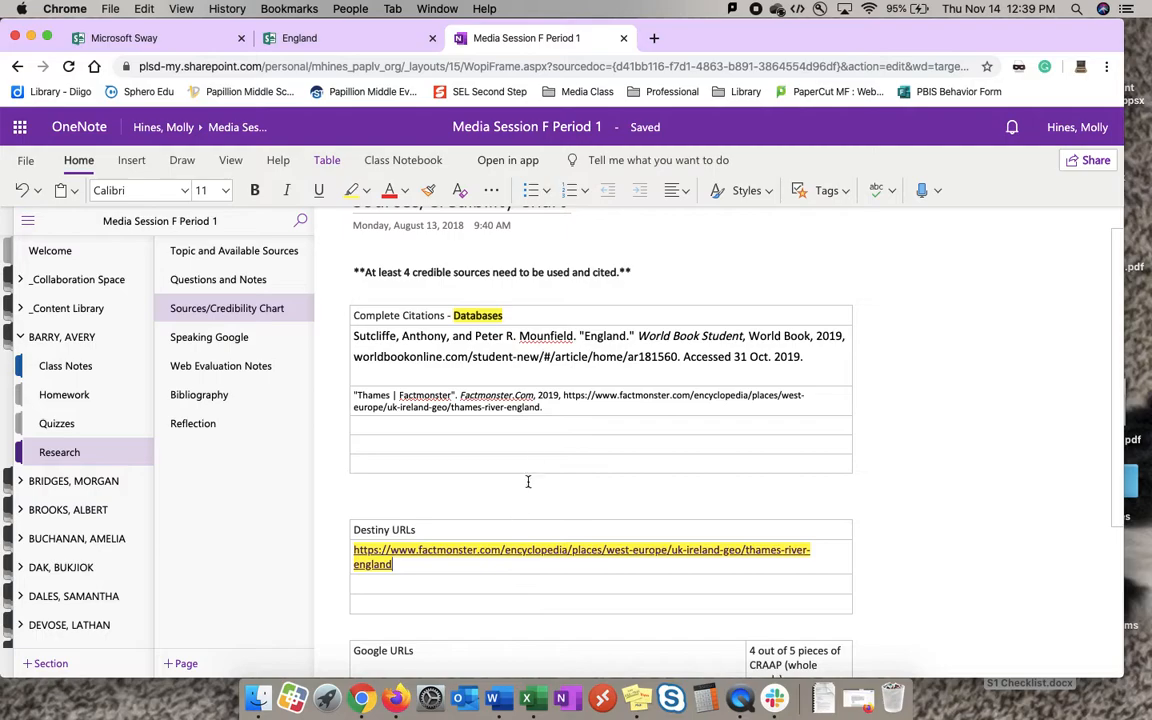
Add two empty rows at the end of the Complete Citations table.
left_click(491, 463)
key("Return")
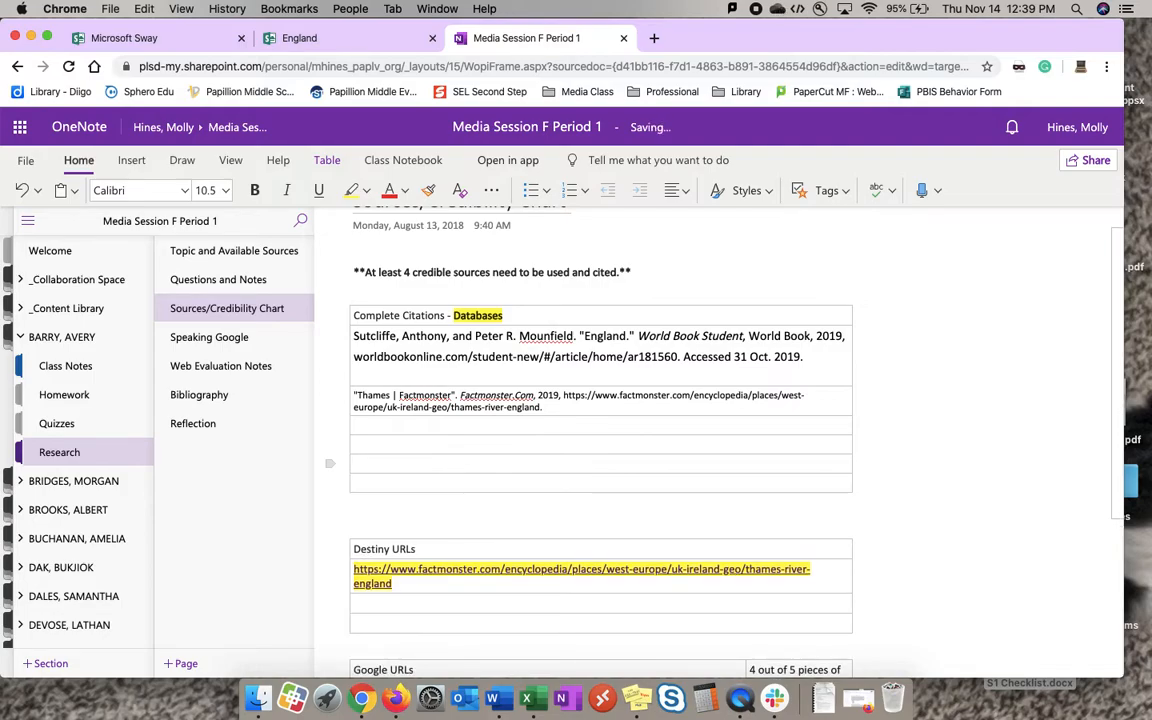
key("Return")
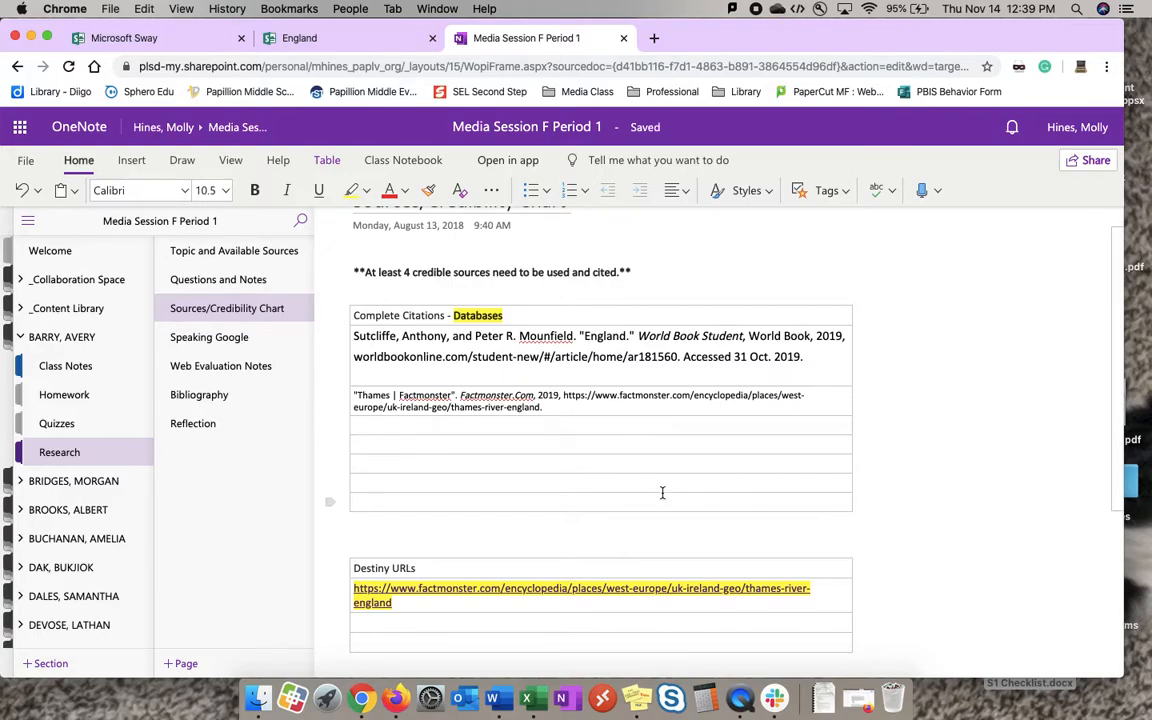
Return to Cite This For Me and start adding a new reference to the bibliography.
key("ctrl+Right")
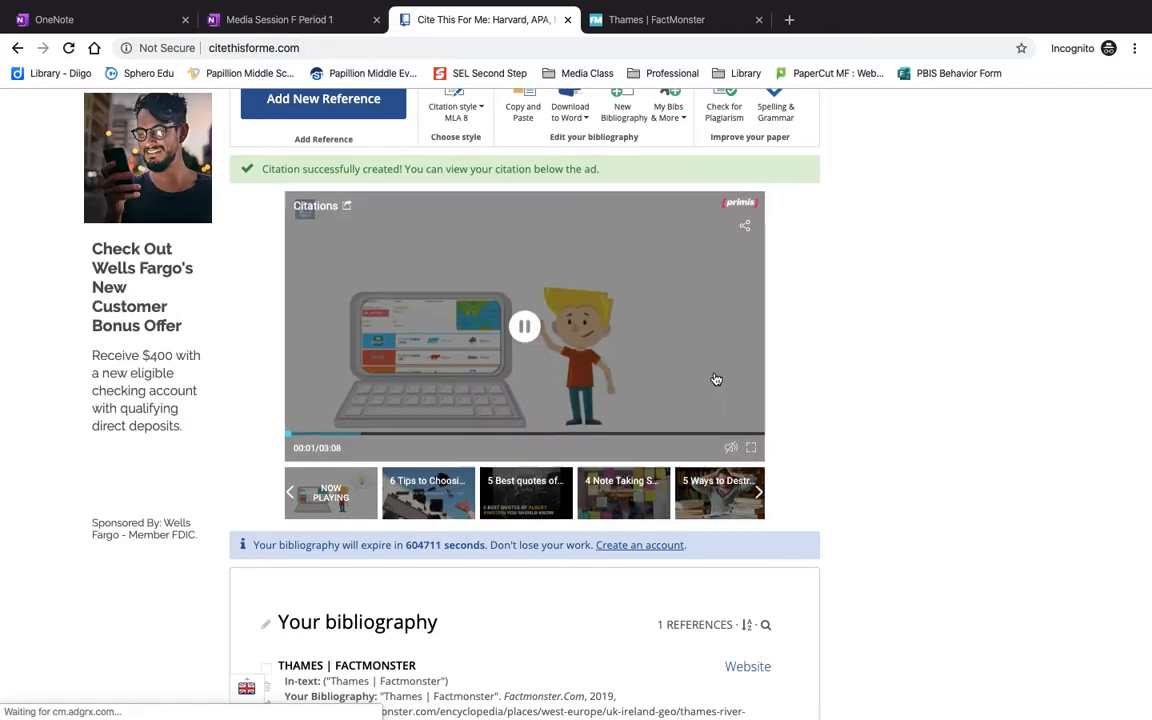
scroll(717, 378, "up", 1)
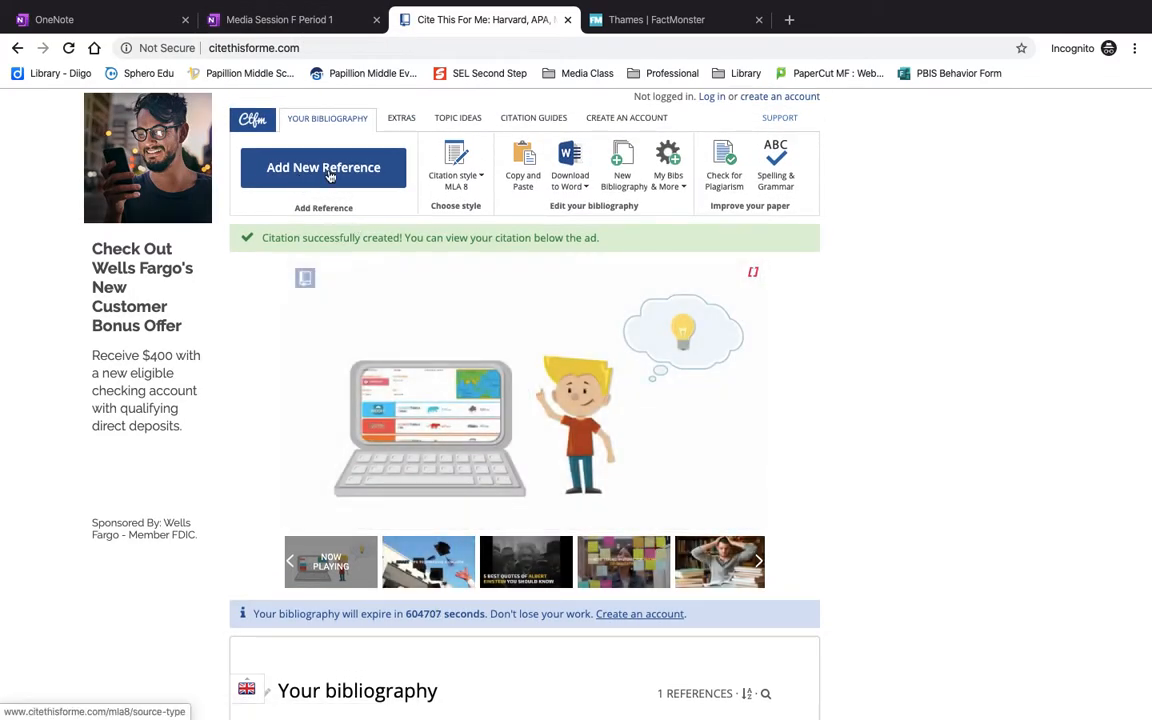
left_click(328, 172)
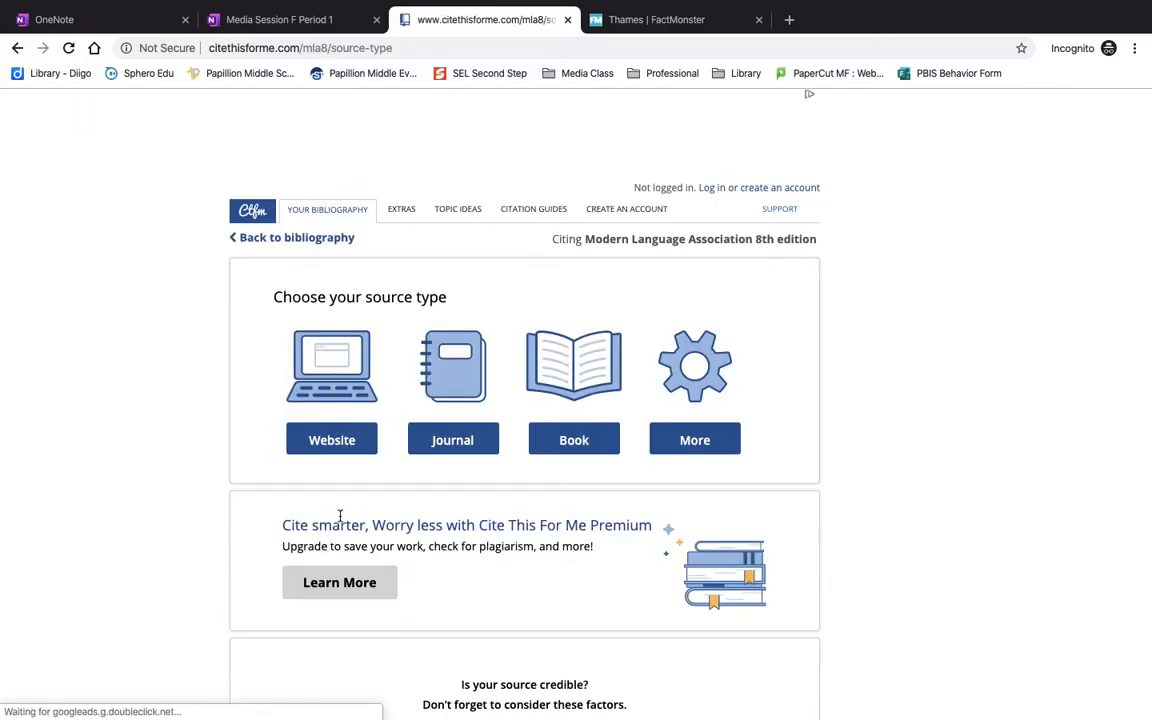
Review the Part 2 instructions for the Sway bibliography card on the OneNote Bibliography page.
left_click(316, 22)
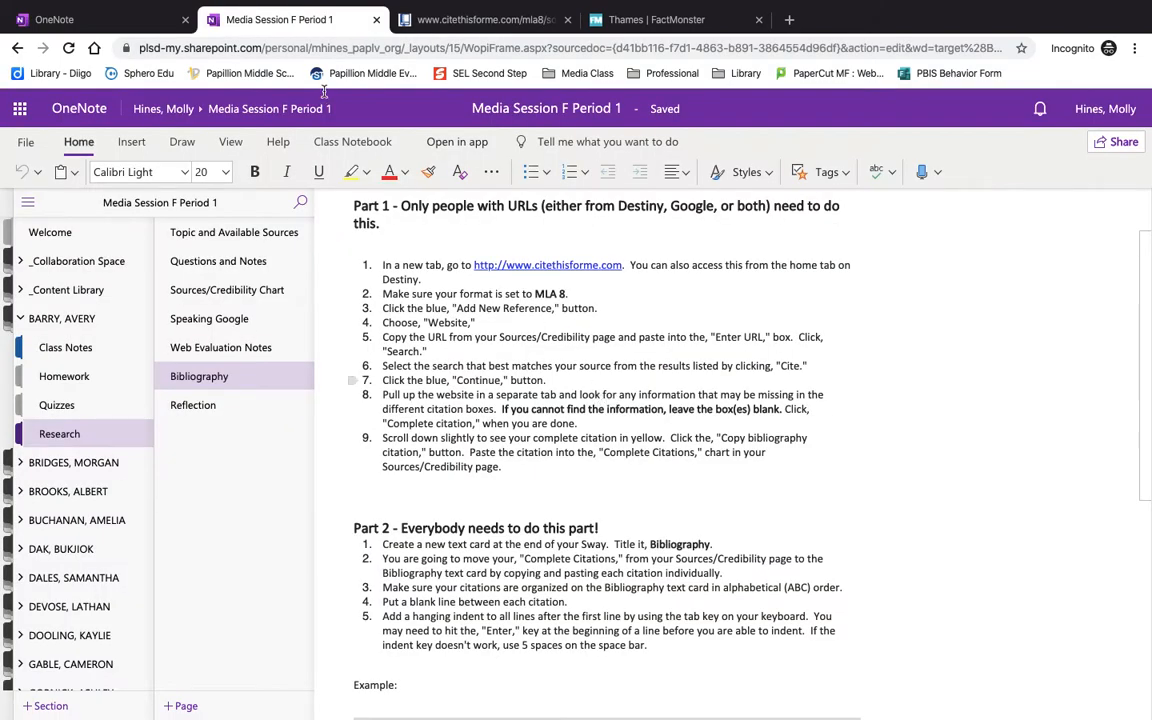
scroll(418, 350, "down", 2)
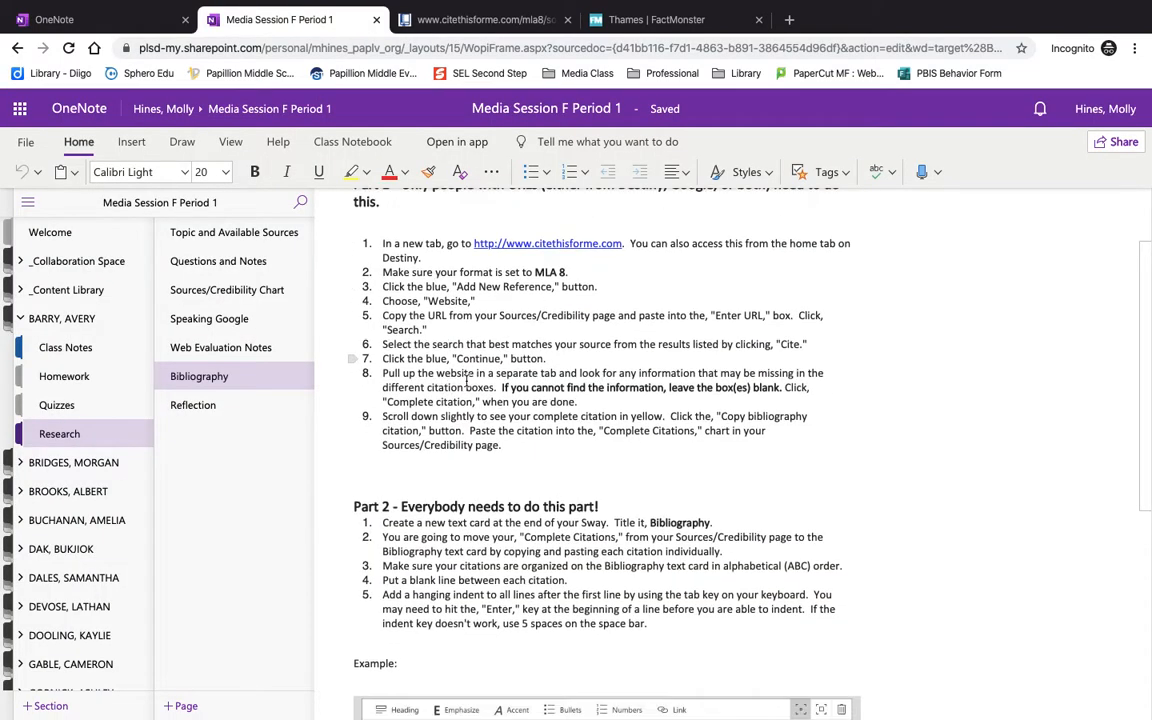
scroll(466, 381, "down", 2)
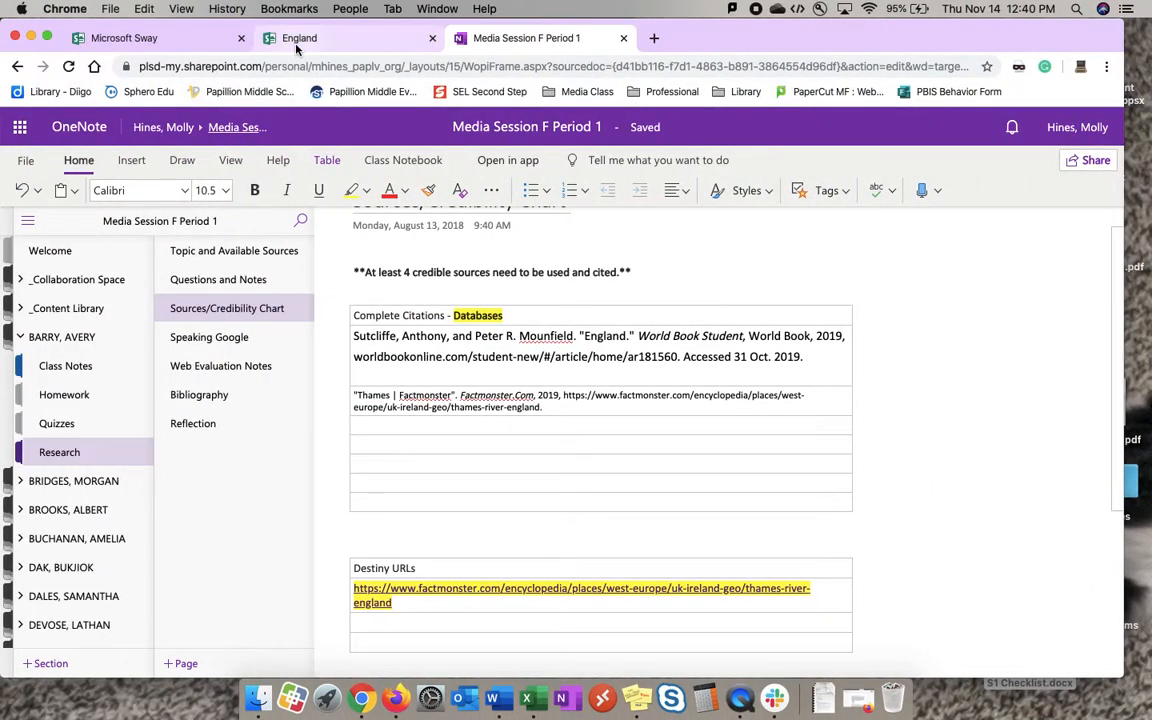
Switch to the England Sway and insert a new text card after the last English Culture text card.
left_click(296, 45)
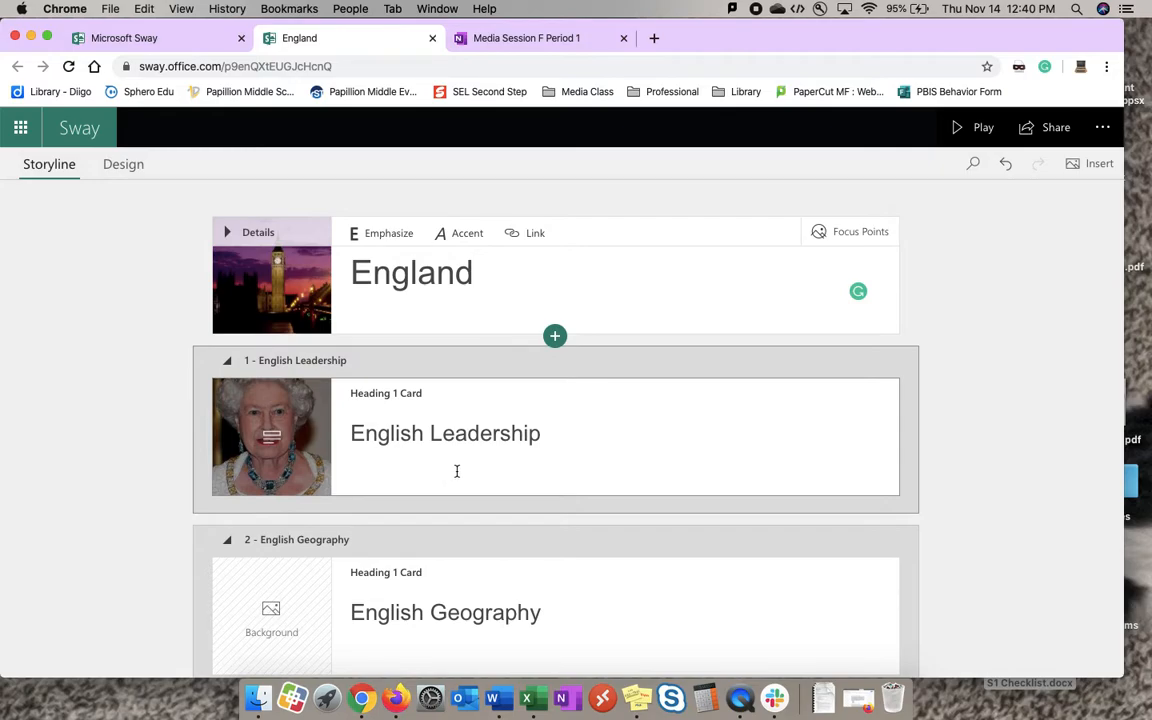
scroll(456, 471, "down", 5)
scroll(456, 471, "down", 1)
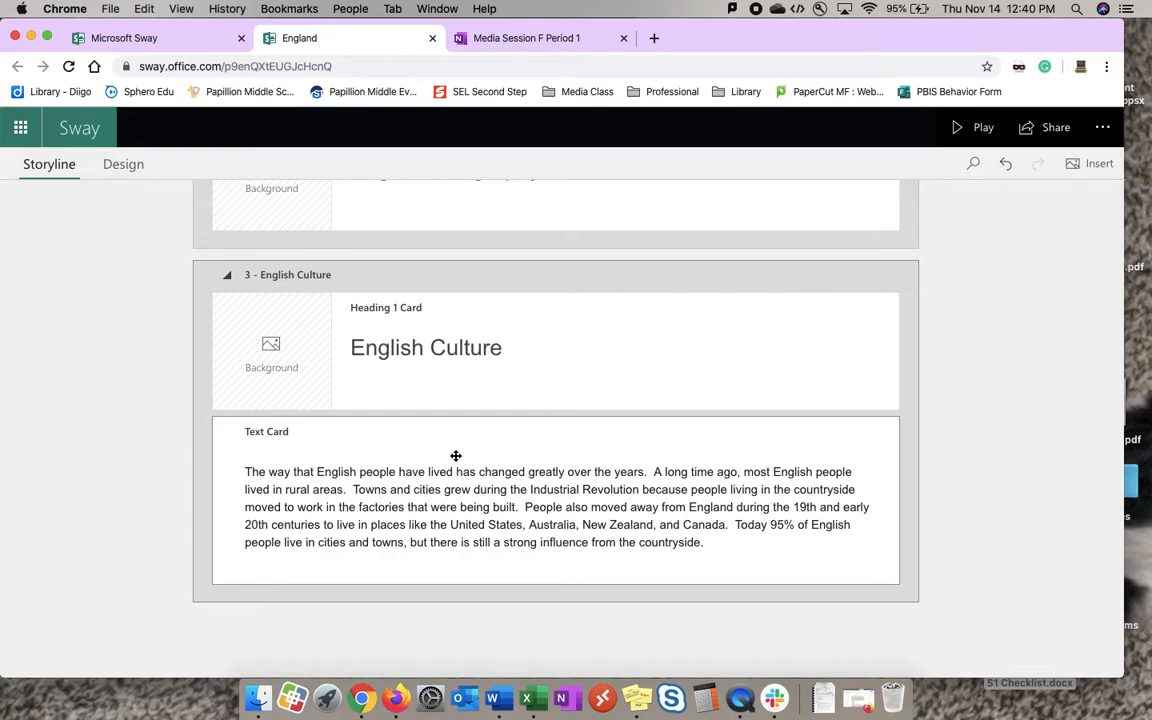
left_click(455, 455)
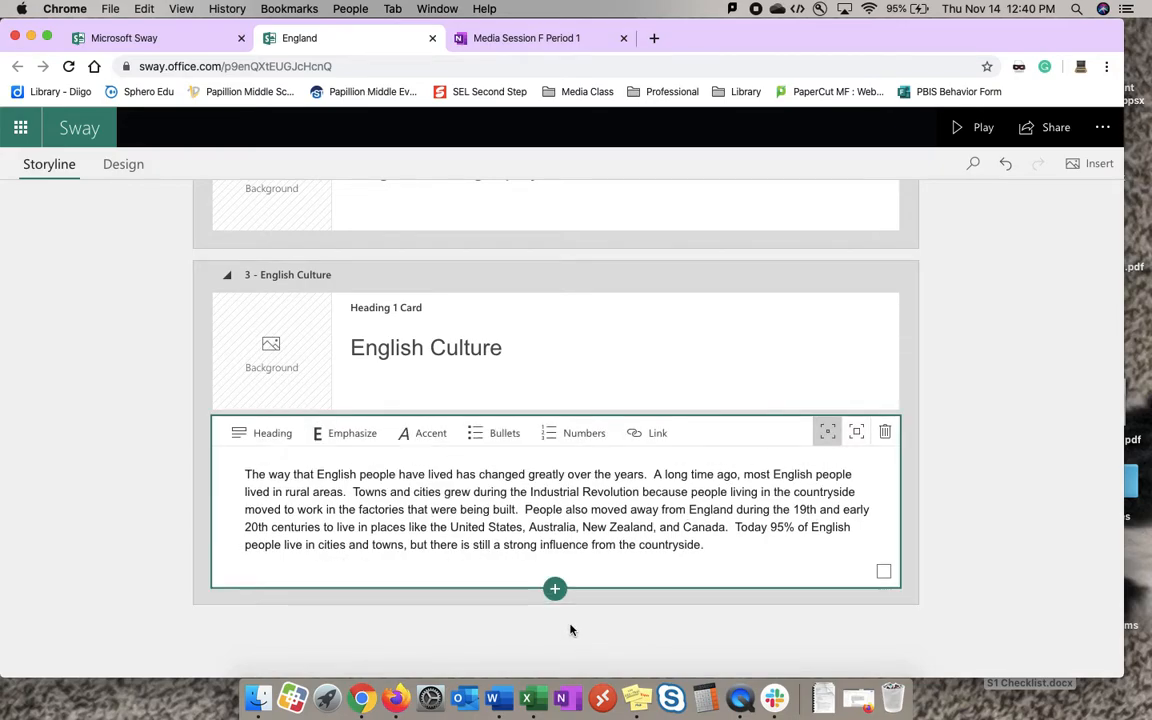
left_click(555, 590)
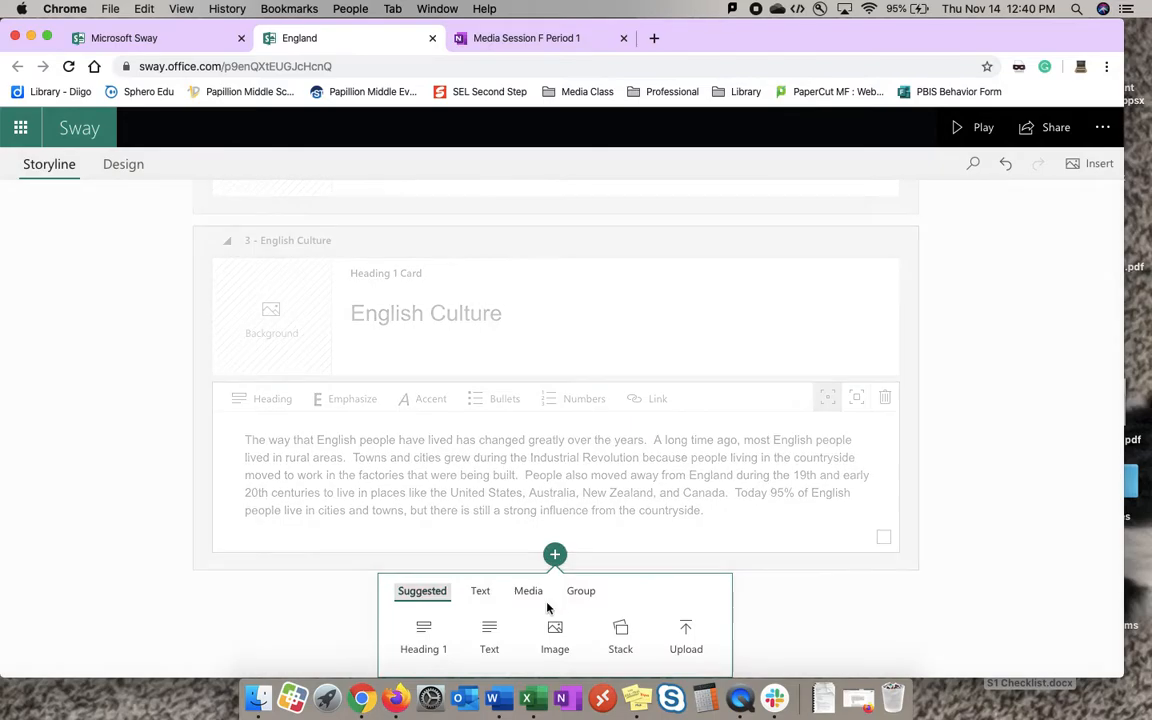
left_click(489, 630)
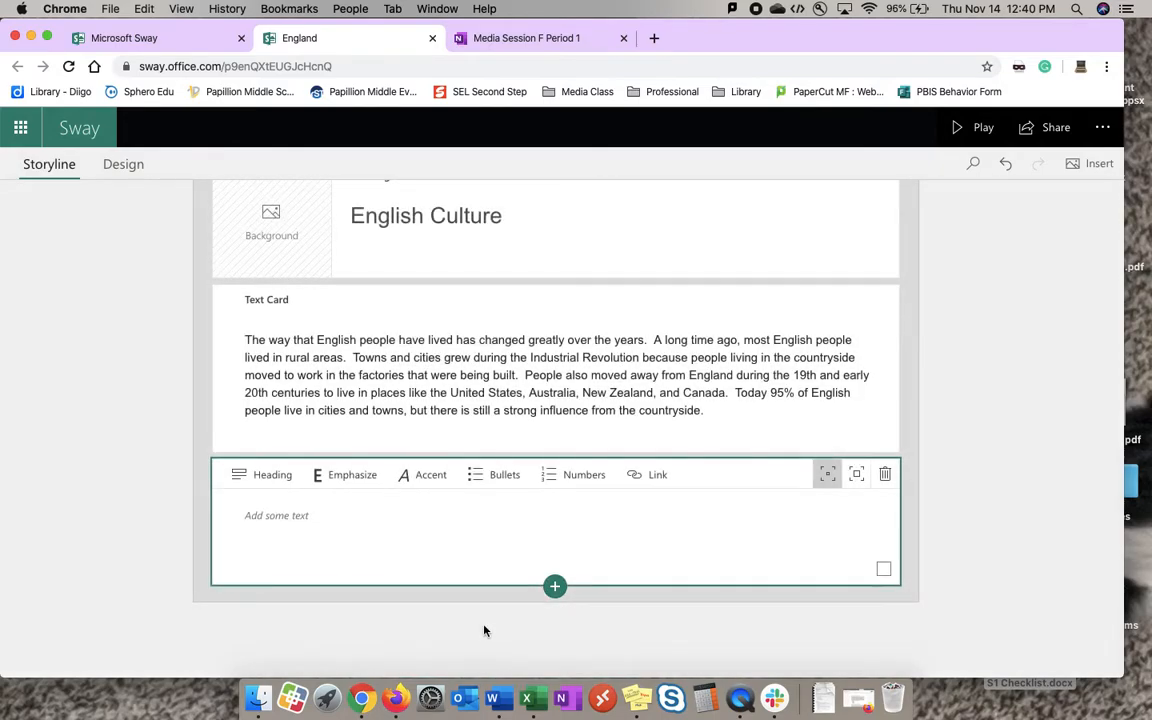
Title the new text card "Bibliography" and leave a blank line below the title.
left_click(321, 525)
type("B")
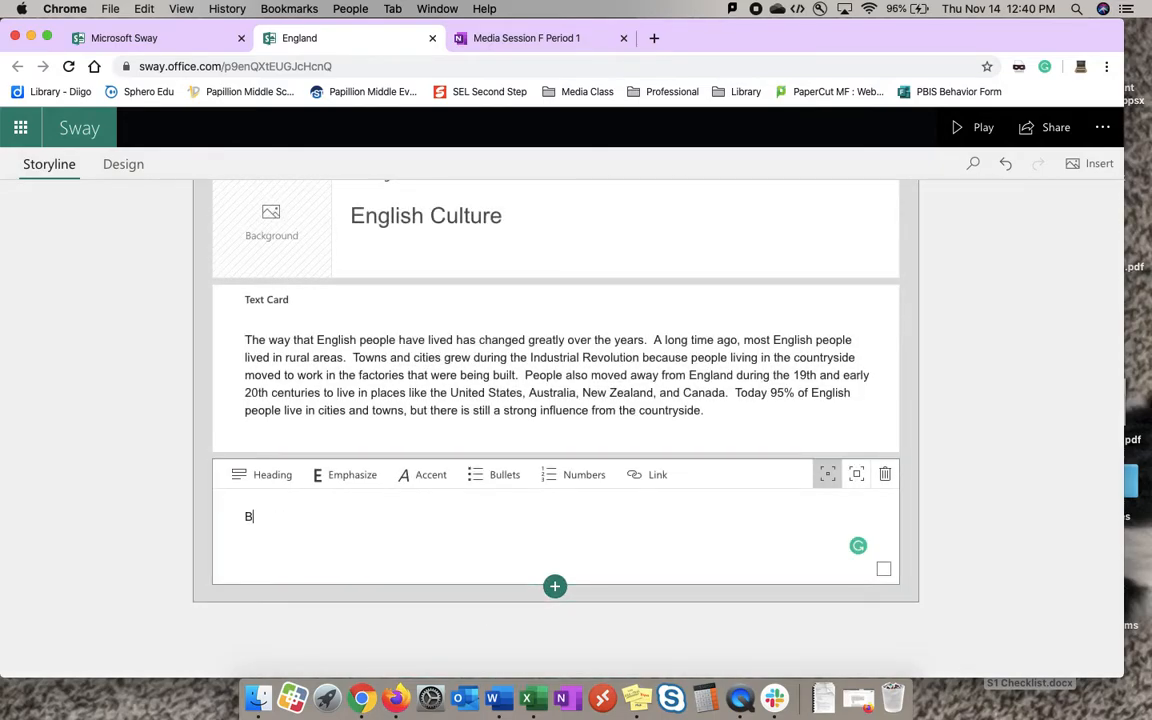
type("ibliography")
key("Return")
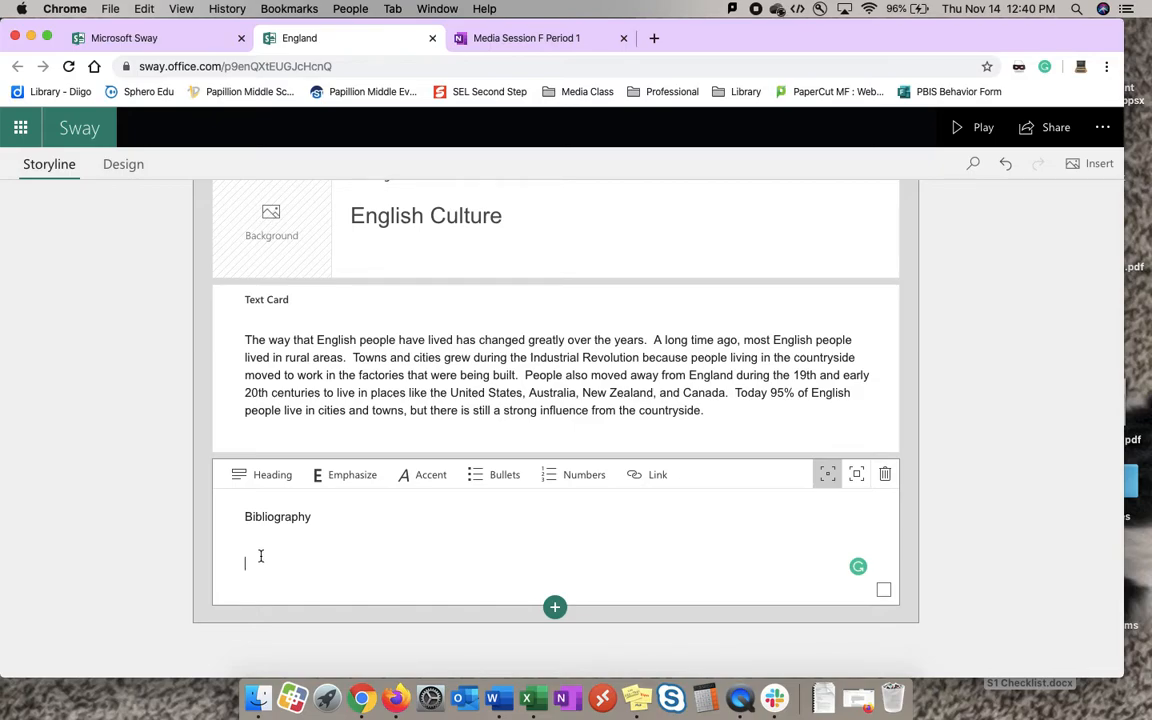
Copy the World Book Student "England" citation from the OneNote Sources/Credibility Chart into the Sway Bibliography card.
left_click(455, 40)
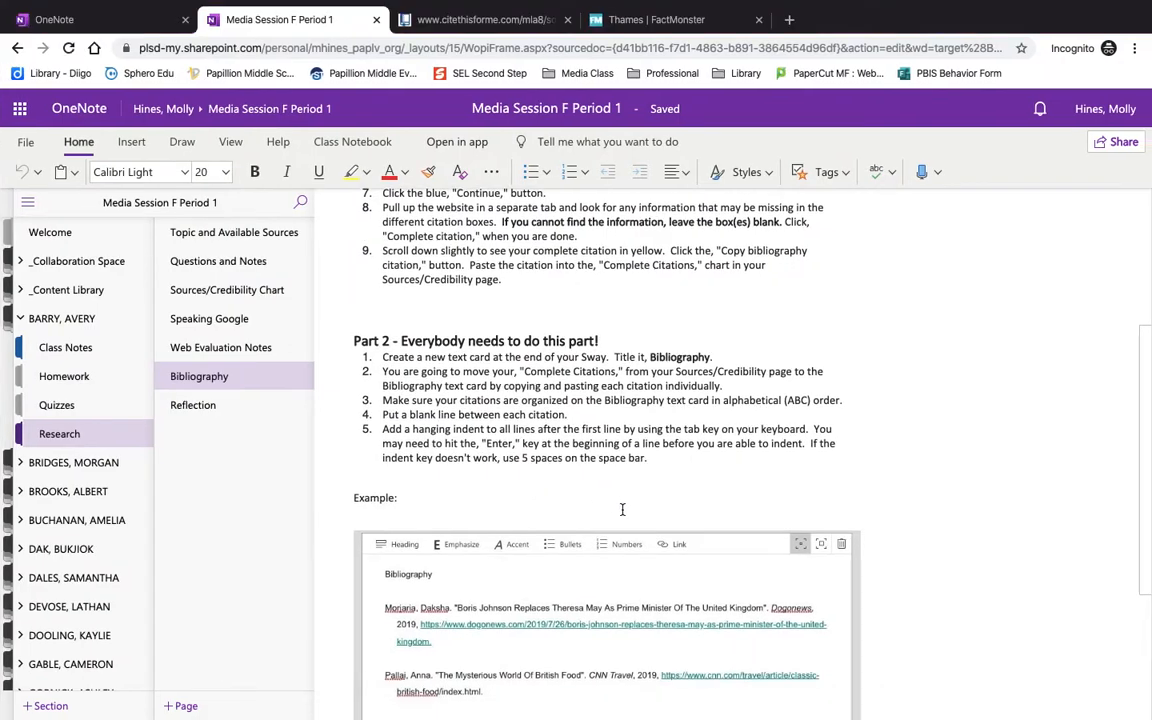
scroll(624, 509, "down", 5)
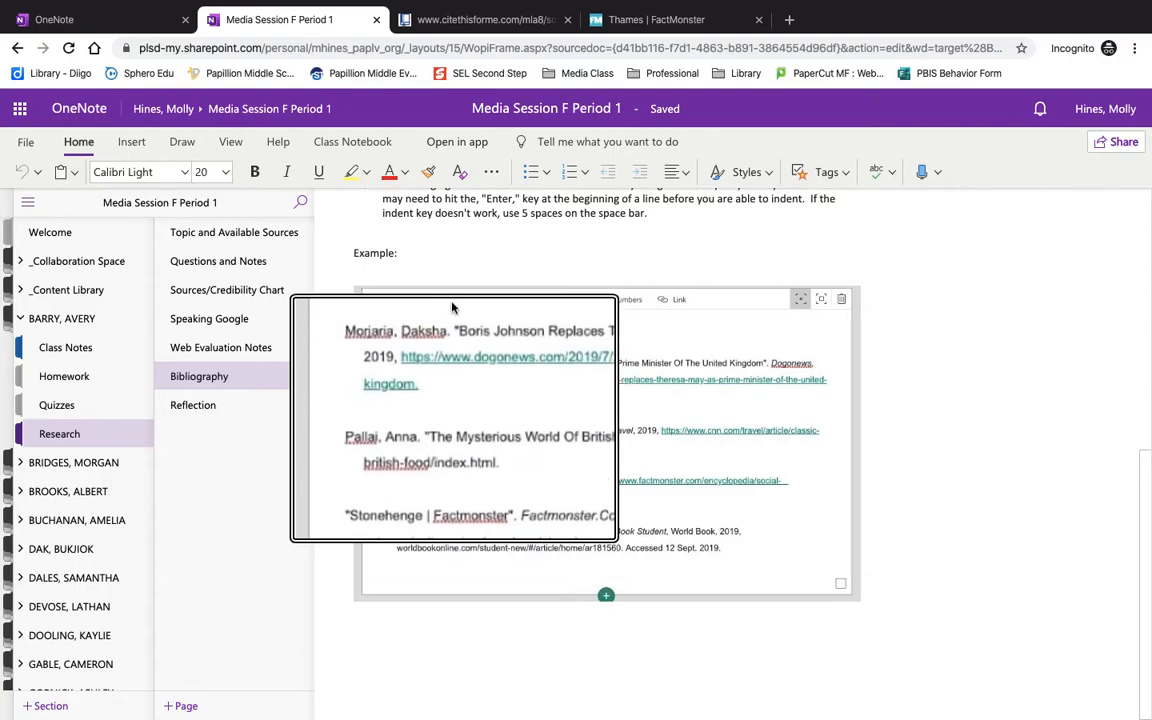
scroll(452, 307, "down", 5)
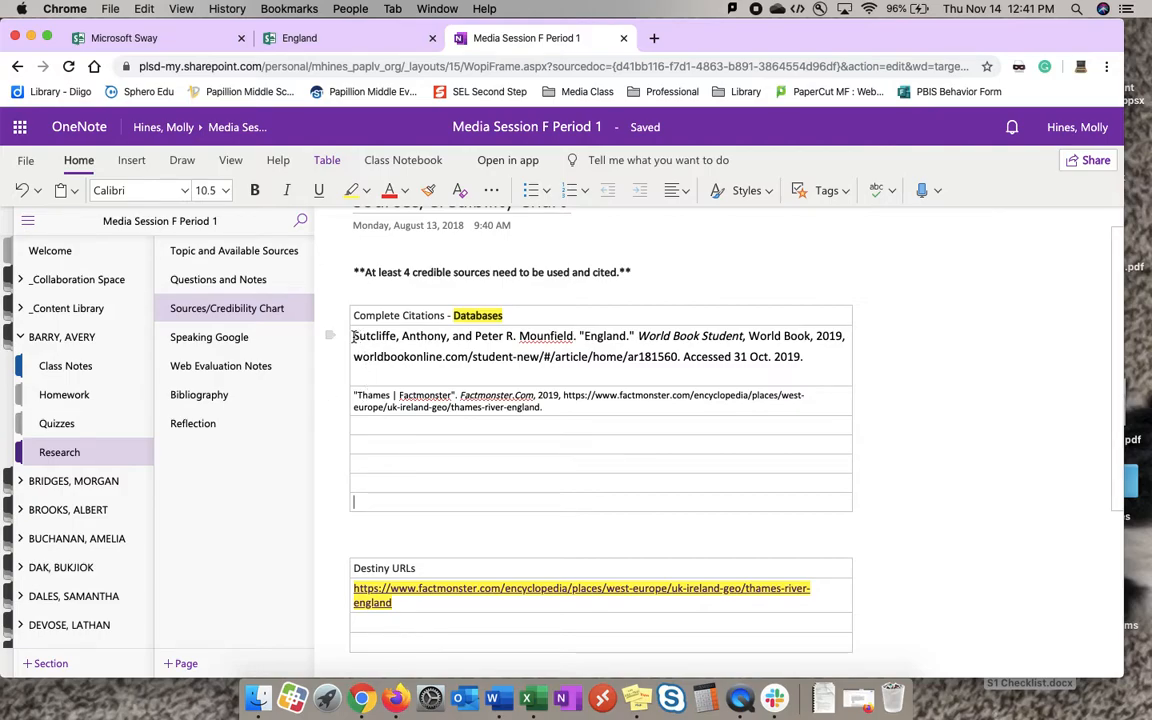
left_click_drag(353, 336, 815, 356)
key("super+c")
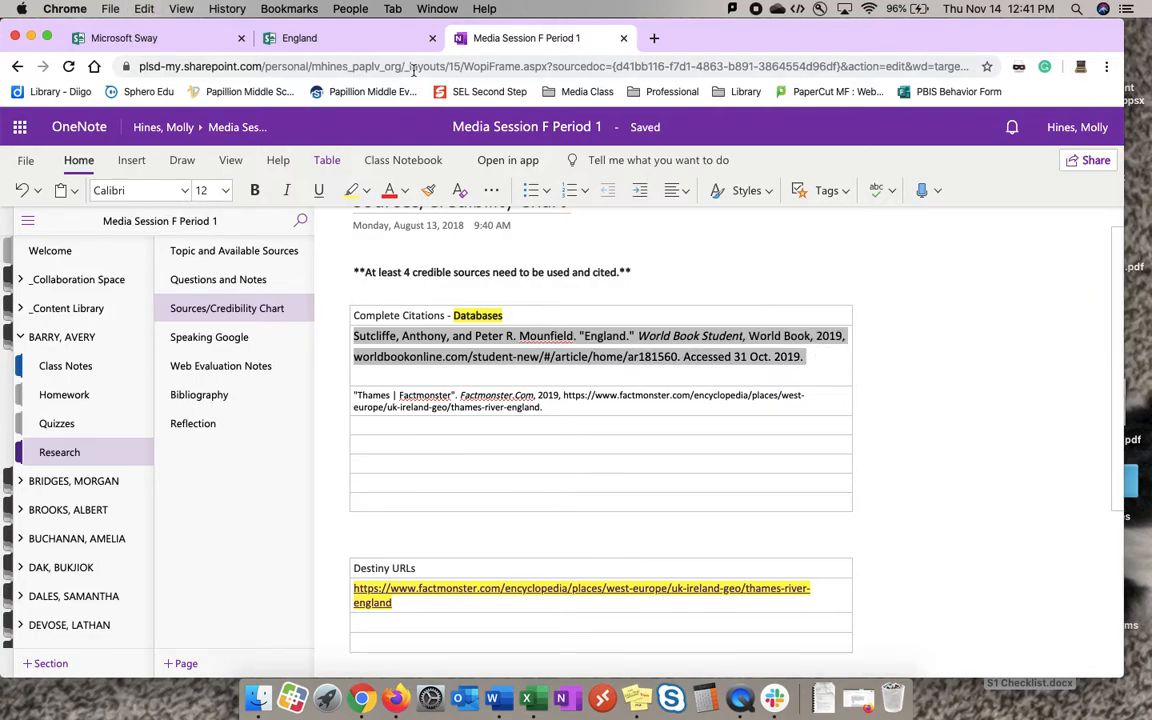
left_click(313, 34)
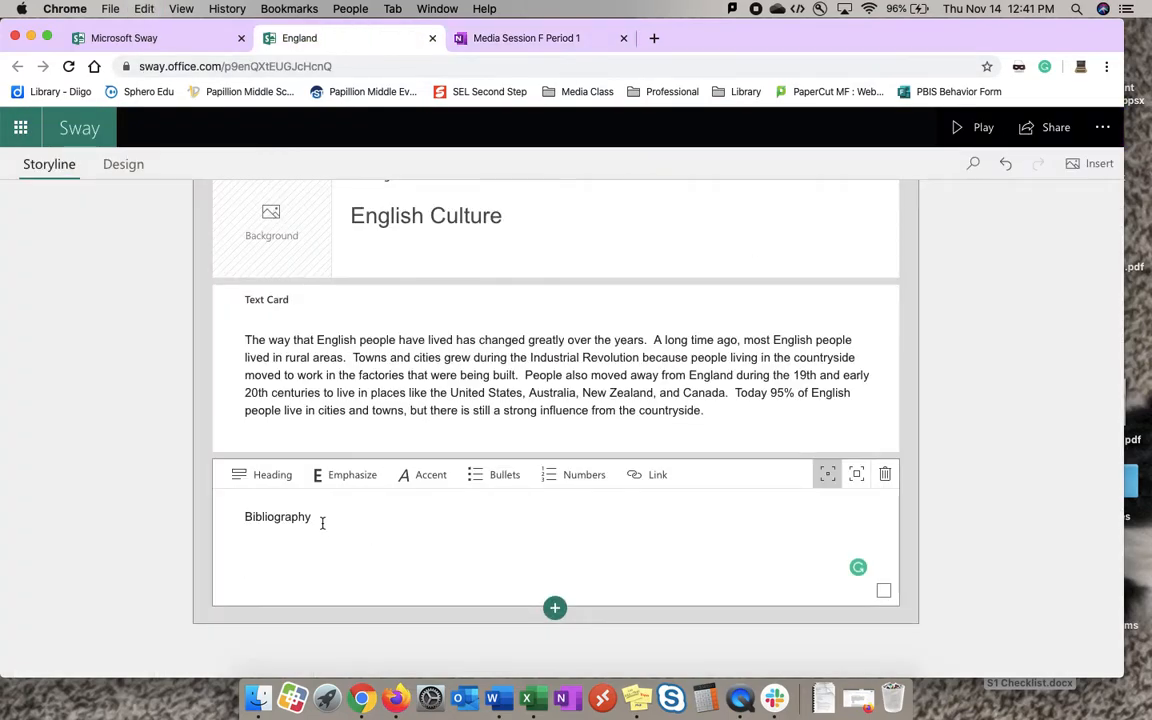
key("super+v")
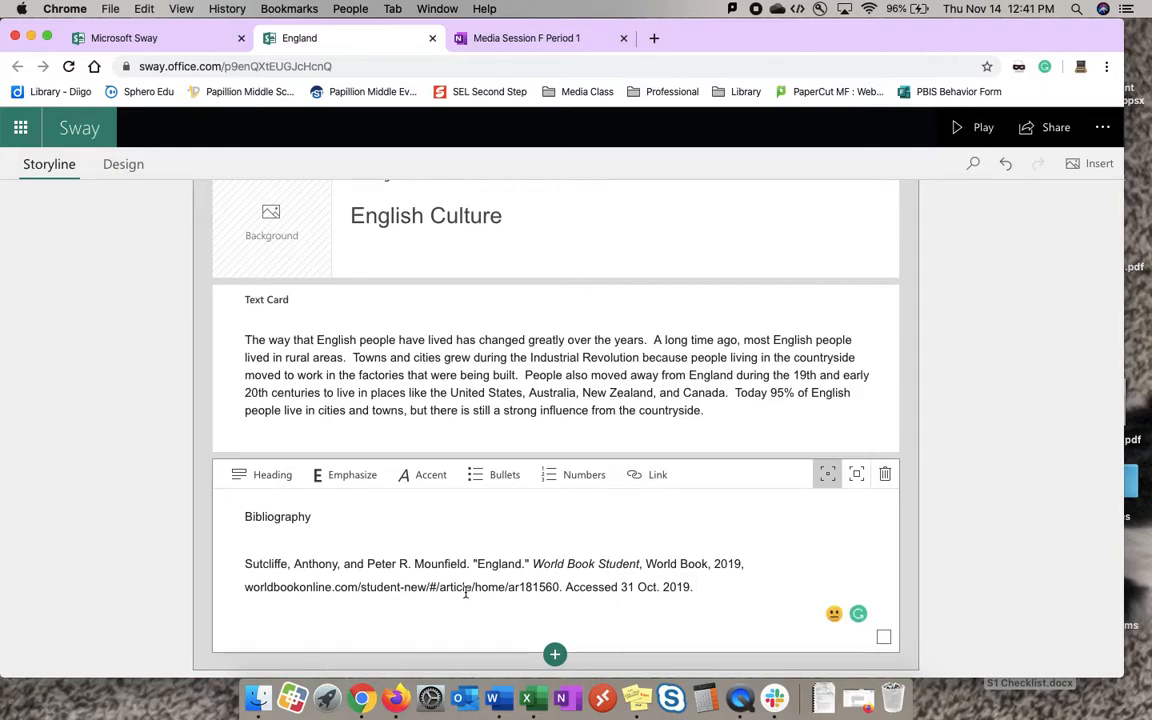
Give the second line of the World Book citation a hanging indent and add a blank line after the citation.
scroll(389, 577, "down", 2)
scroll(389, 577, "down", 2)
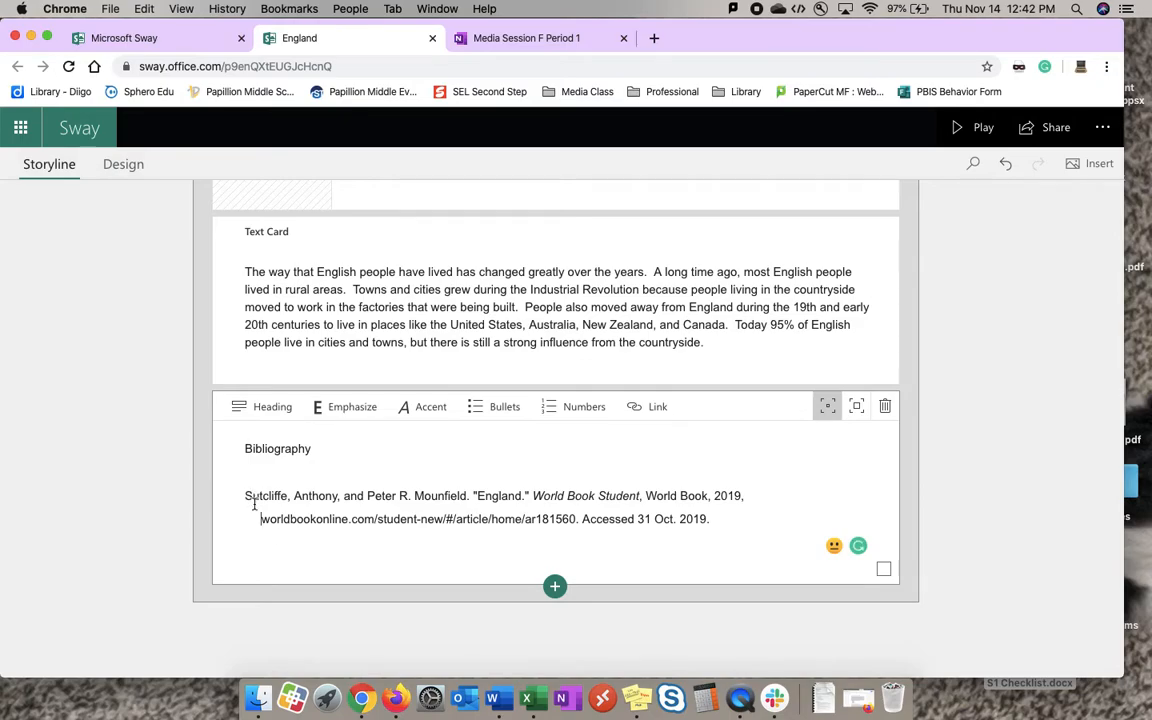
left_click(717, 523)
key("Return")
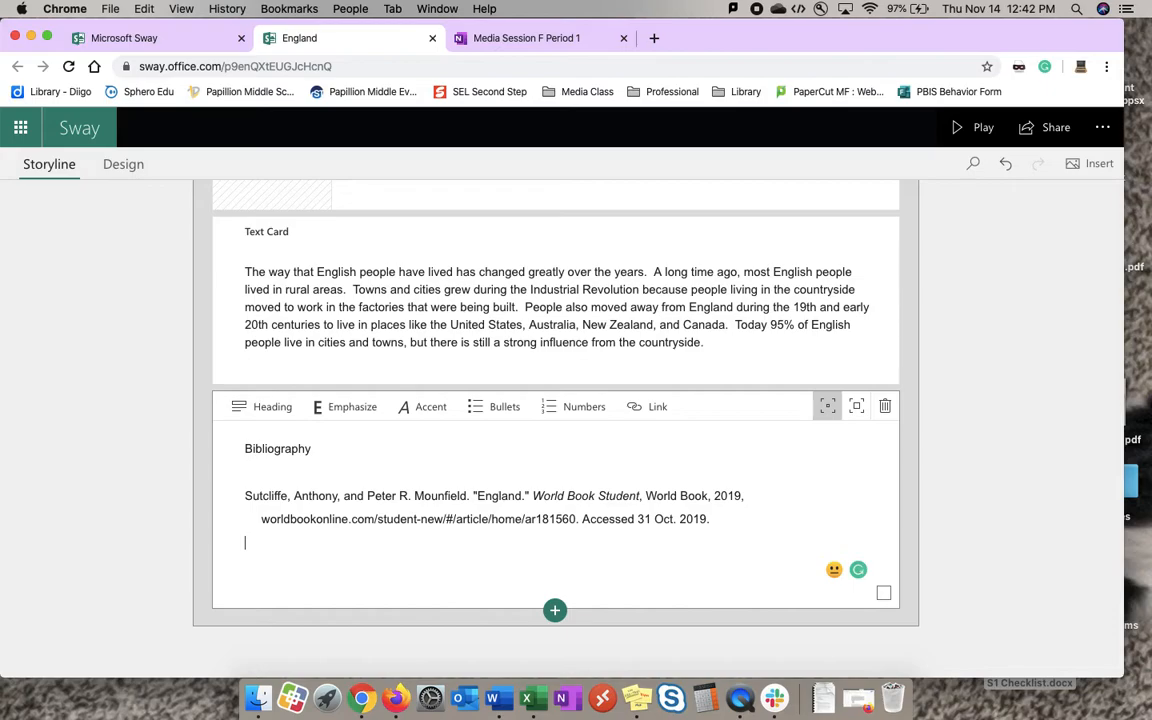
key("Return")
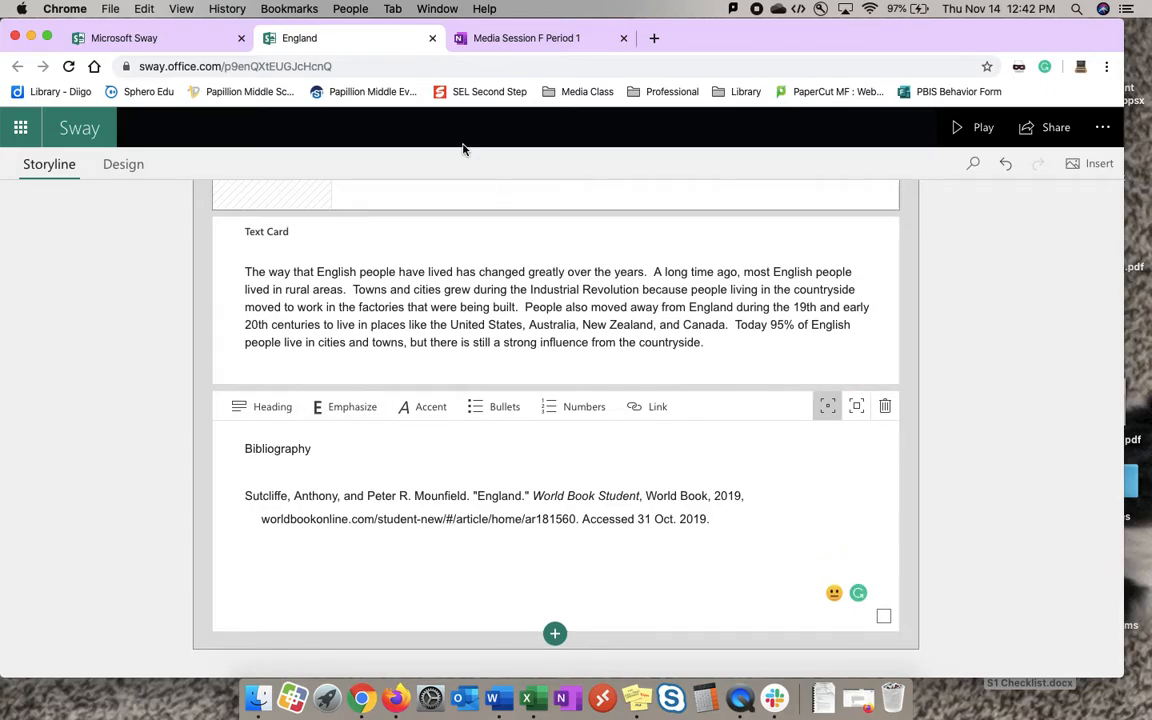
Copy the "Thames | Factmonster" citation from the OneNote Sources/Credibility Chart into the Bibliography card below the World Book citation.
left_click(510, 39)
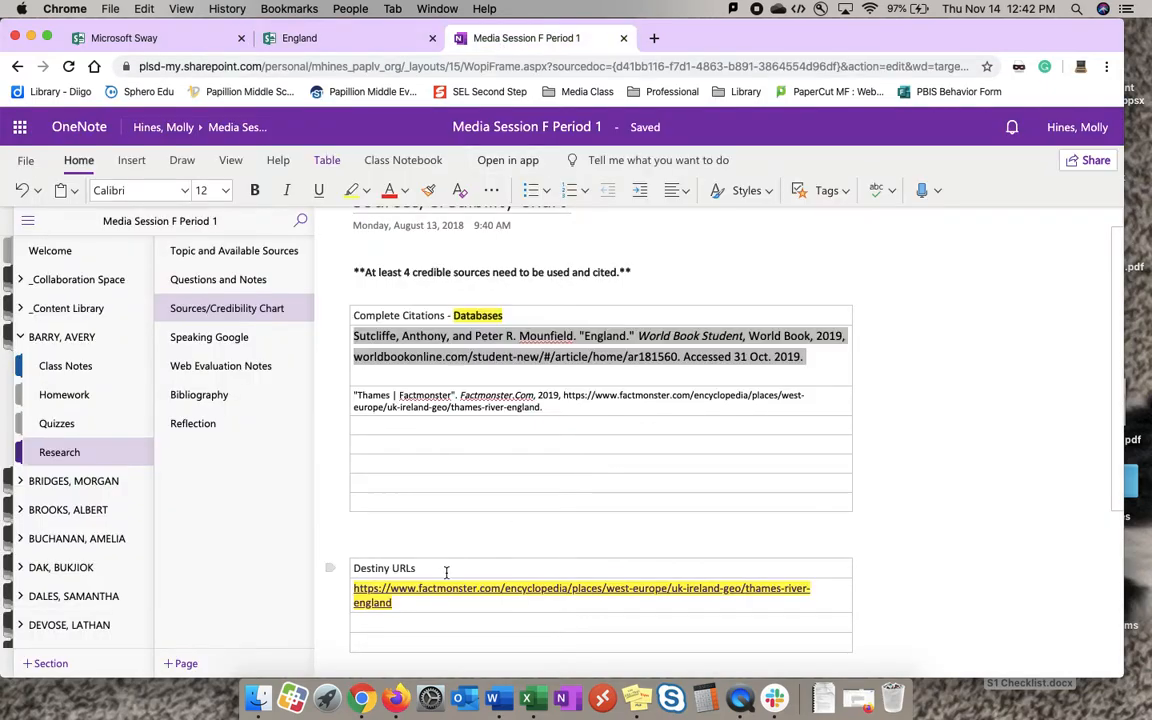
left_click_drag(352, 397, 553, 409)
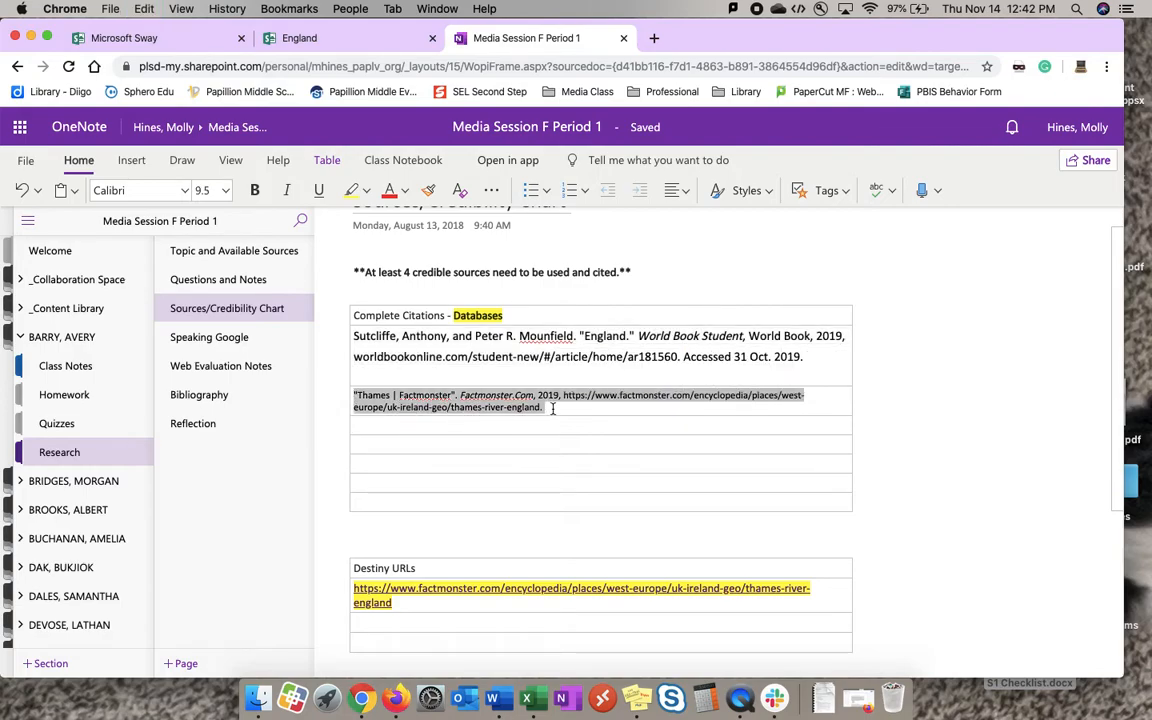
left_click(298, 38)
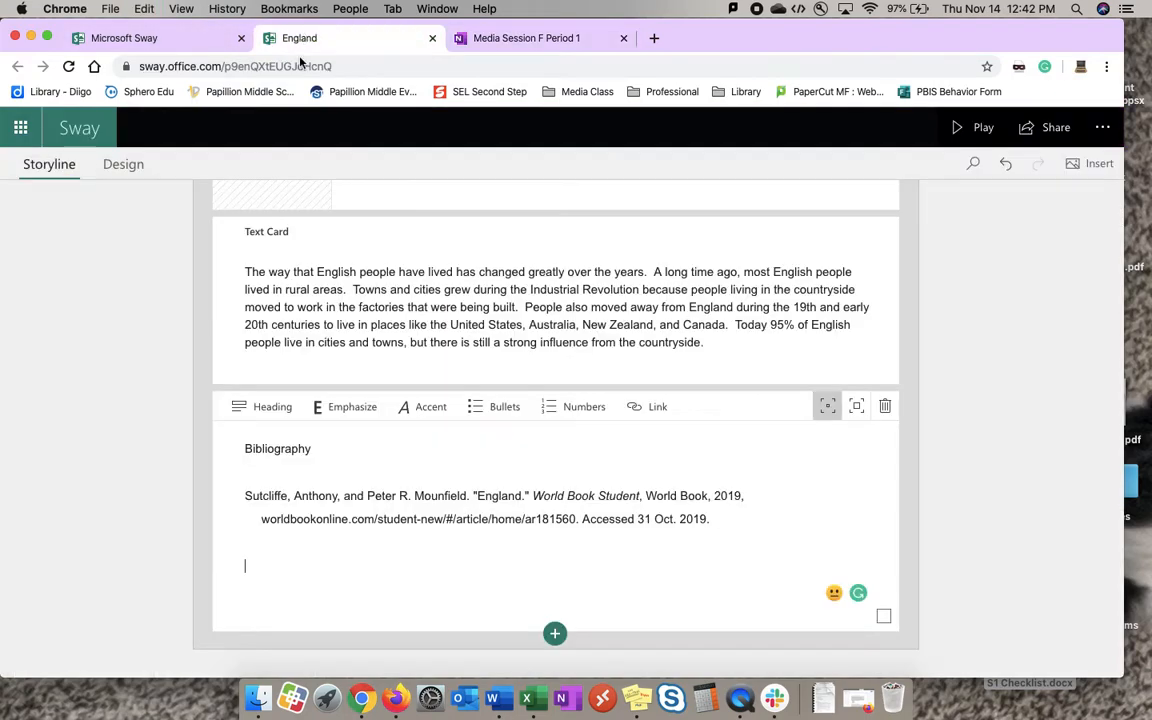
key("super+v")
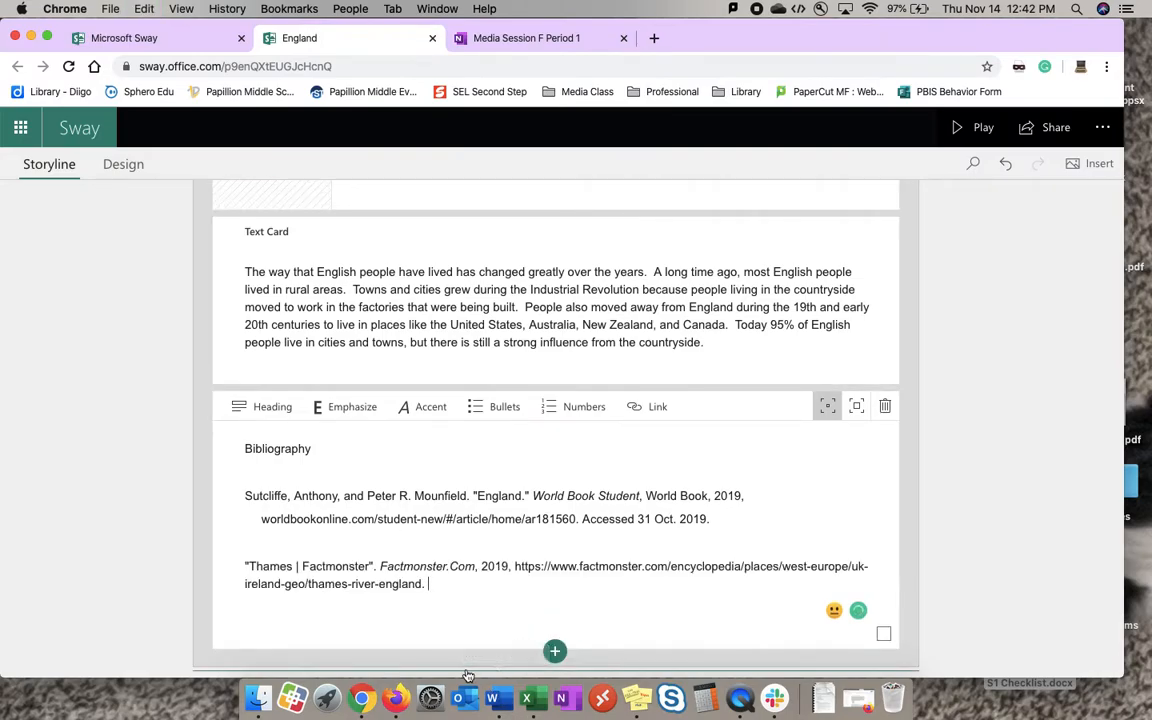
Break the Thames citation before "ireland-geo" and give its second line a hanging indent.
left_click(244, 585)
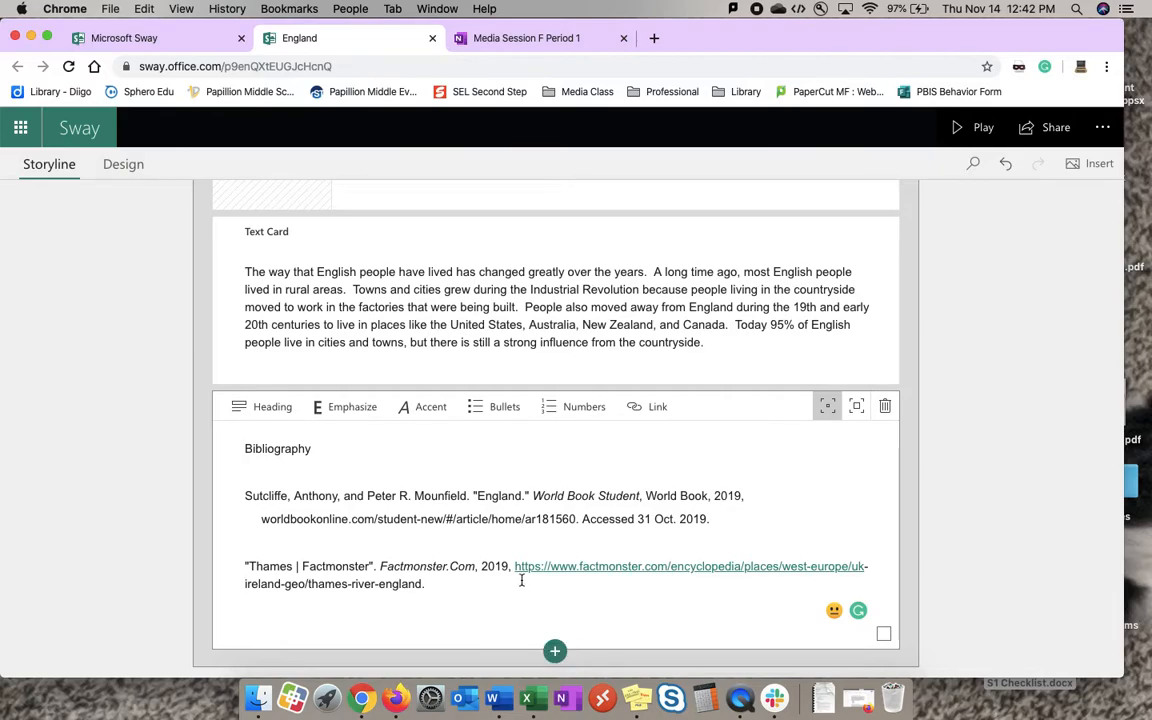
key("Return")
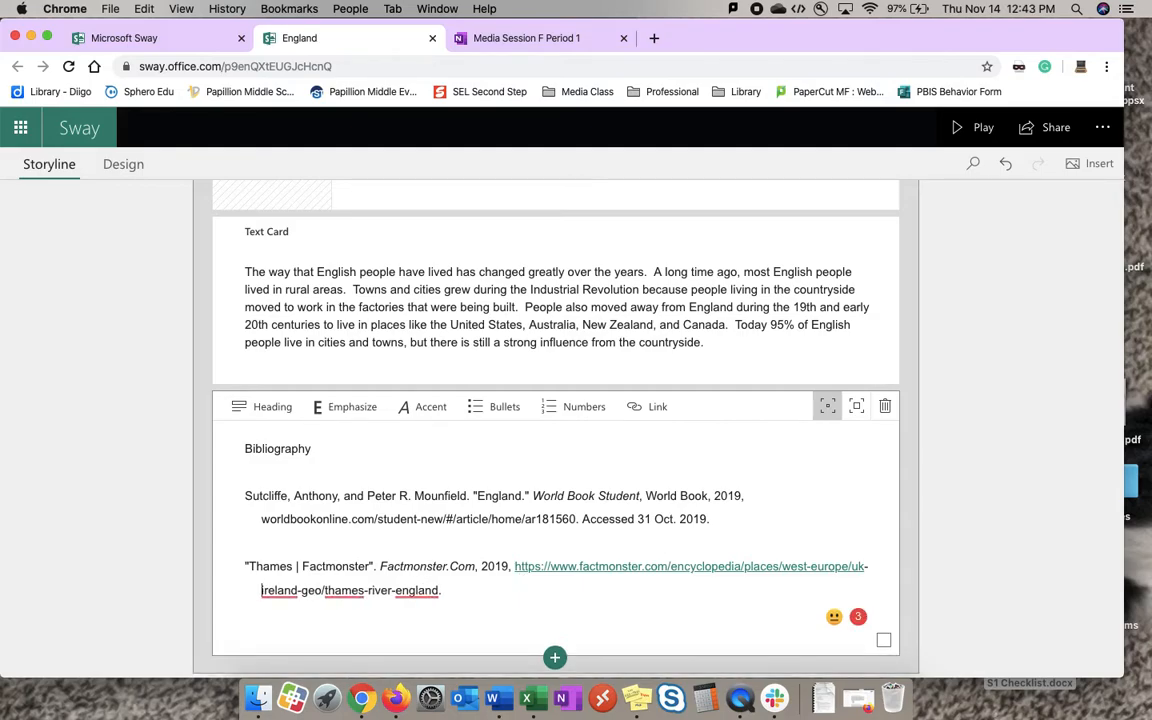
left_click(622, 600)
Review the Part 1 and Part 2 instructions on the OneNote Bibliography page.
key("ctrl+Right")
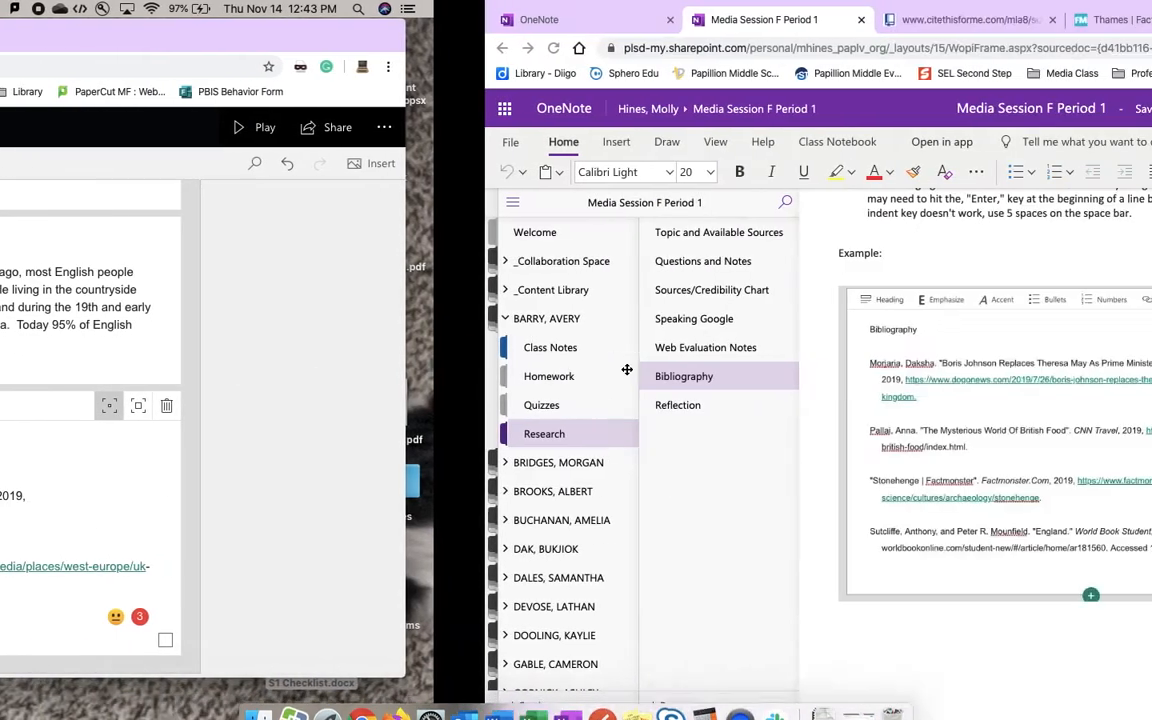
scroll(563, 404, "up", 8)
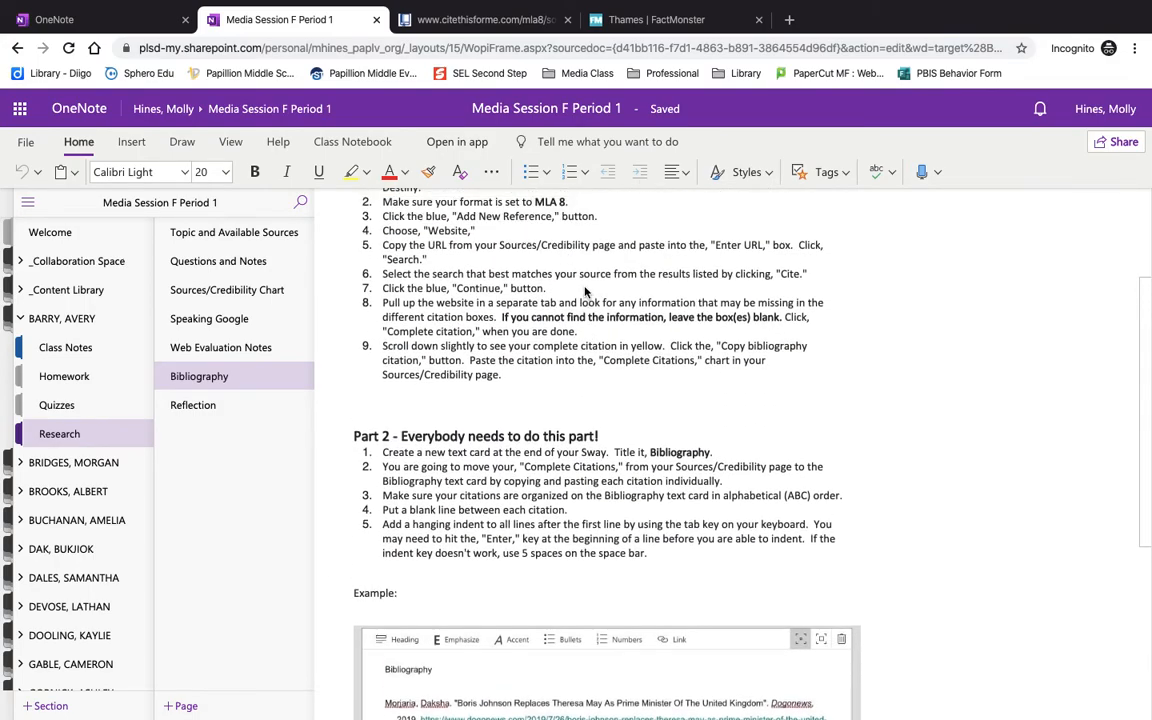
scroll(600, 385, "up", 2)
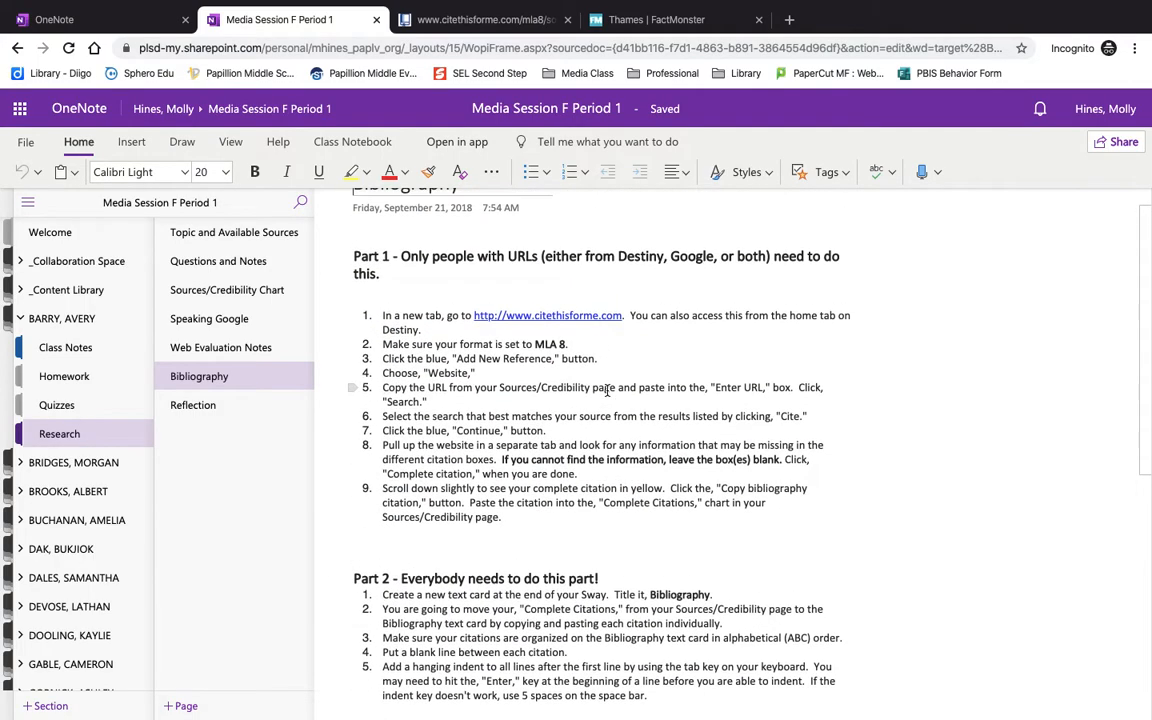
scroll(606, 390, "down", 2)
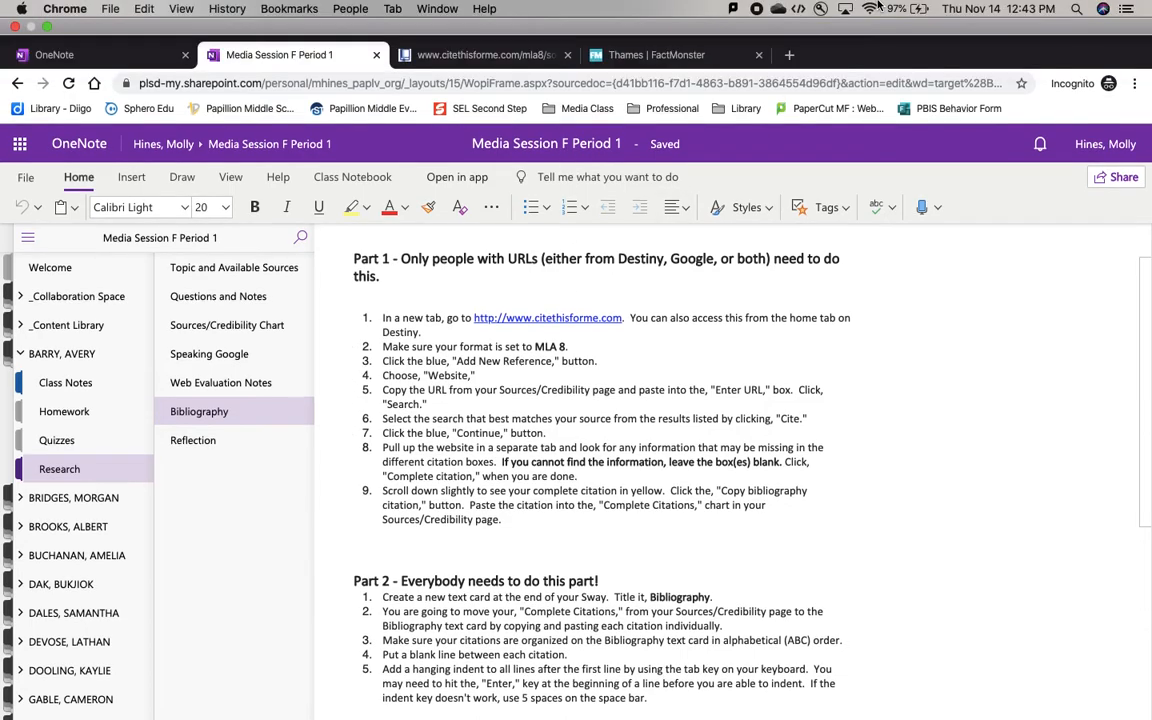
mouse_move(791, 5)
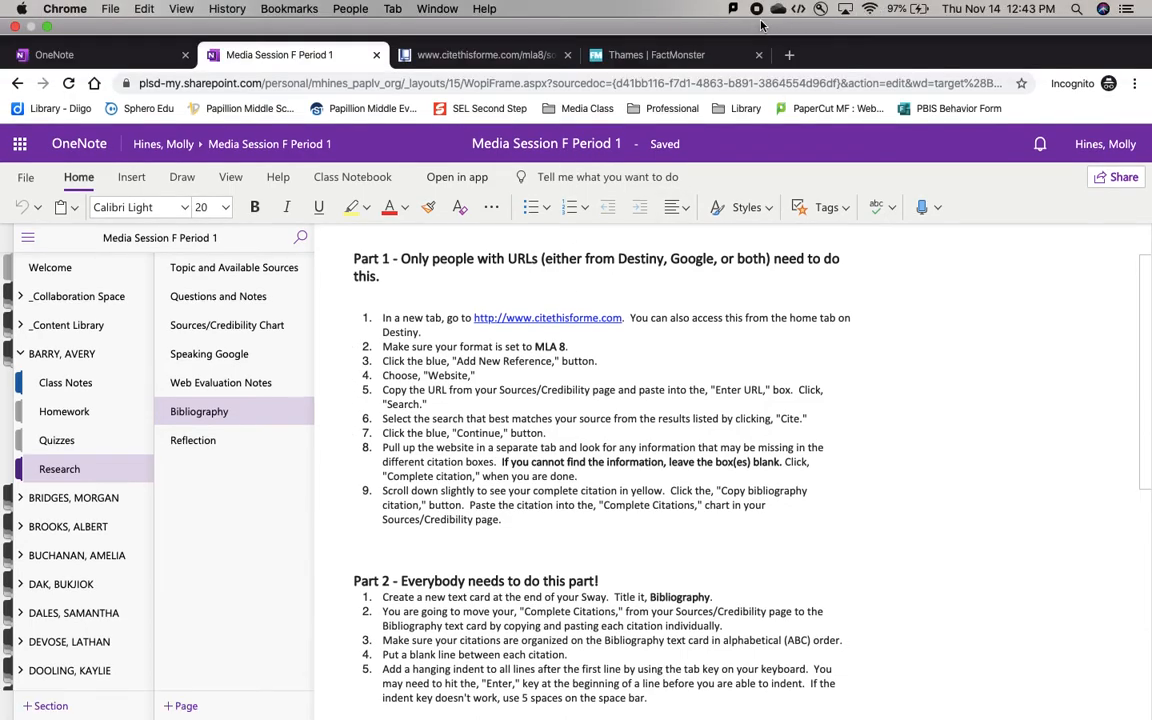